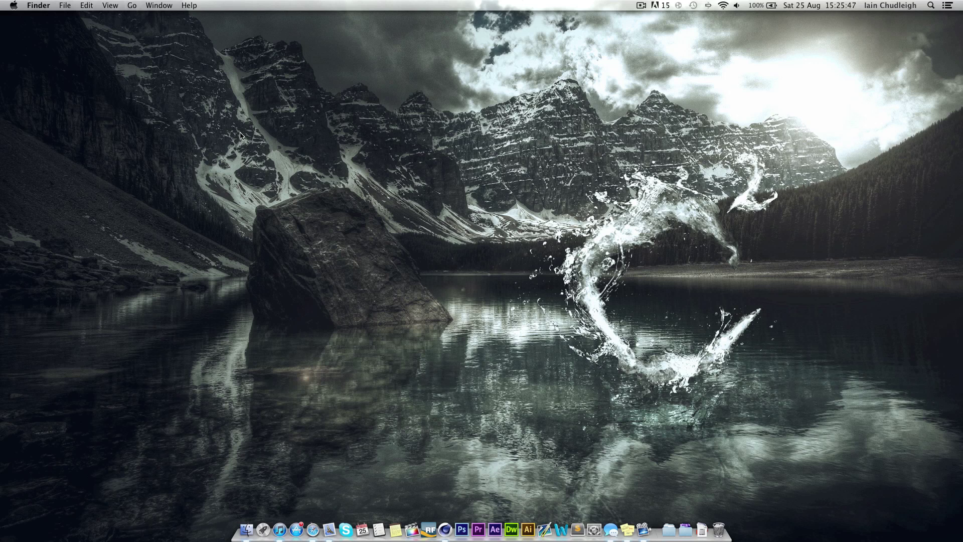
- Preview Sound Render.mov, scrub through the folding triangle logo animation, and close the preview
drag(0, 23, 570, 45)
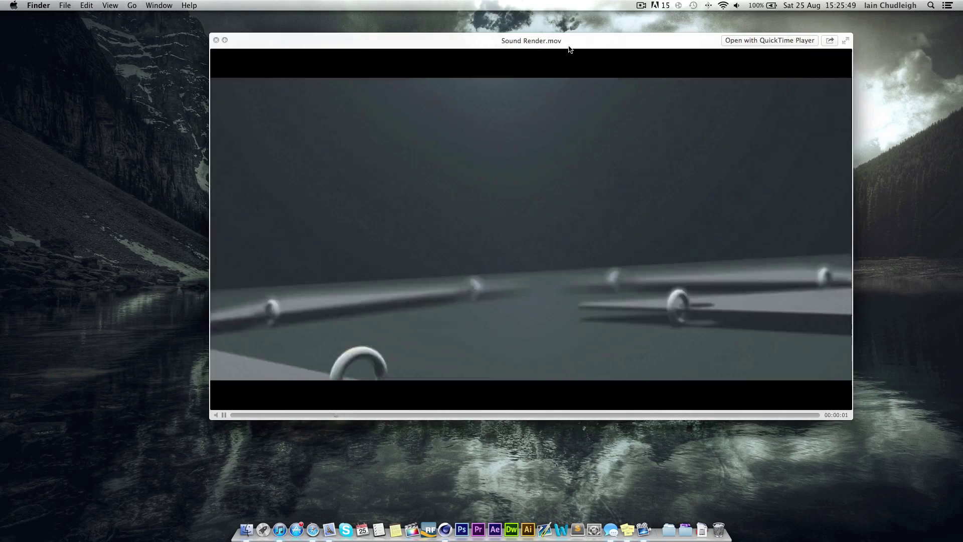
click(217, 415)
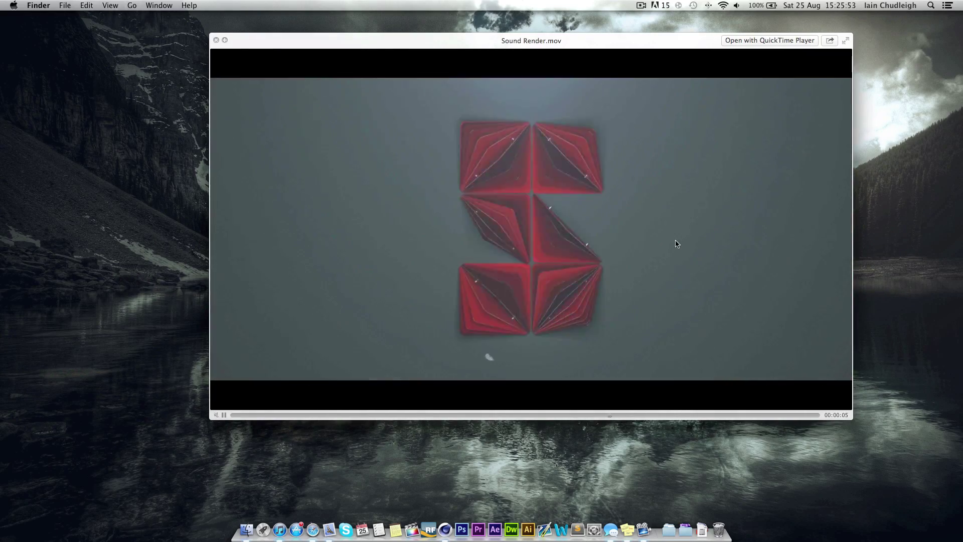
drag(498, 415, 674, 418)
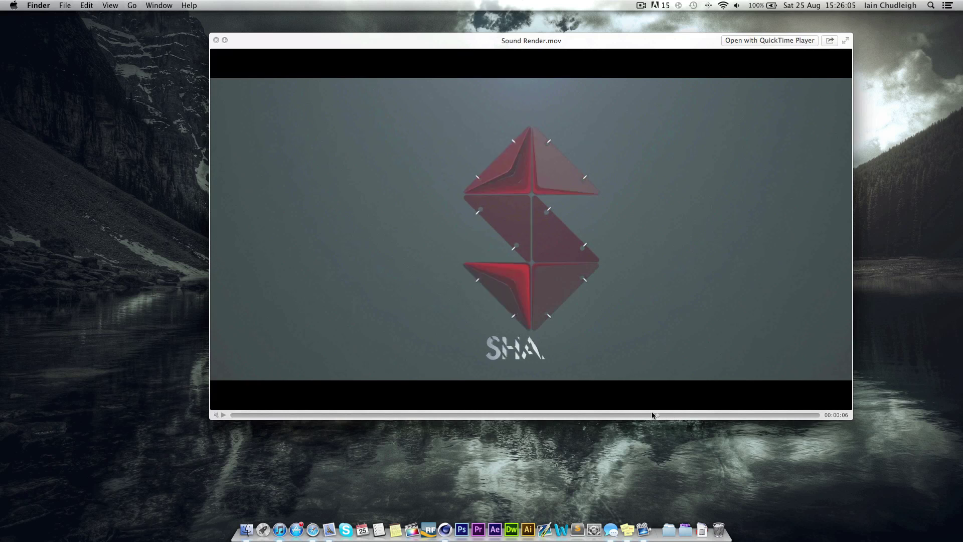
drag(571, 416, 633, 407)
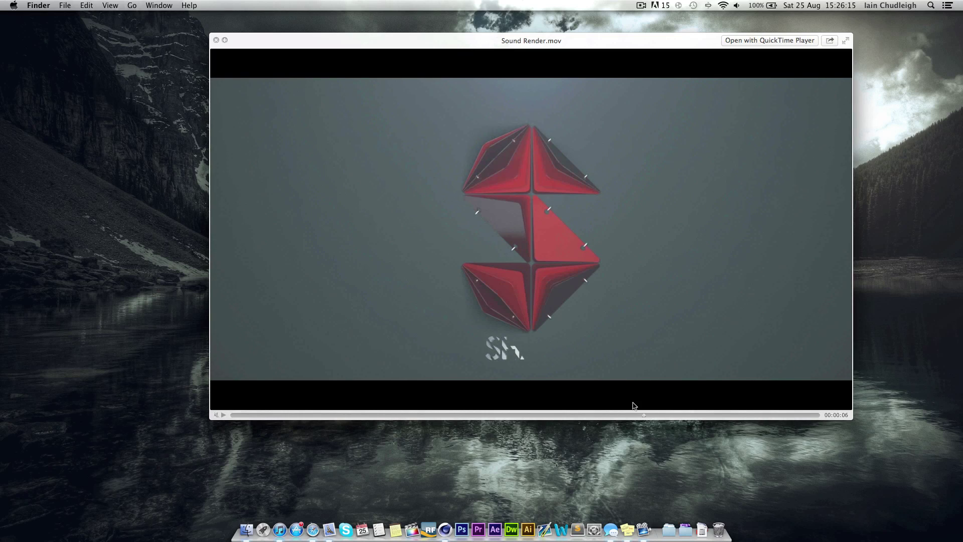
drag(553, 413, 552, 408)
key(space)
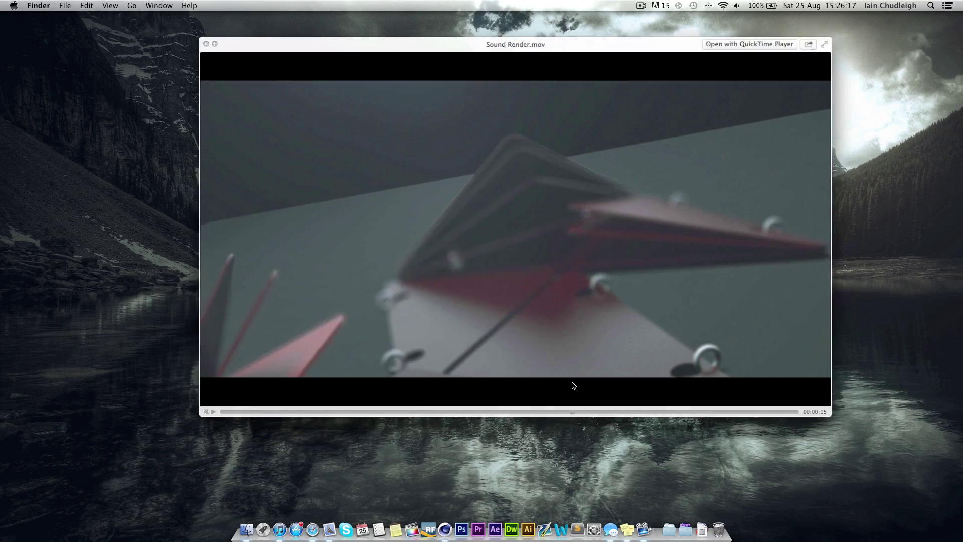
- Switch to CINEMA 4D, add a Rectangle spline 400 cm by 400 cm in the XY plane, and make it editable
click(445, 528)
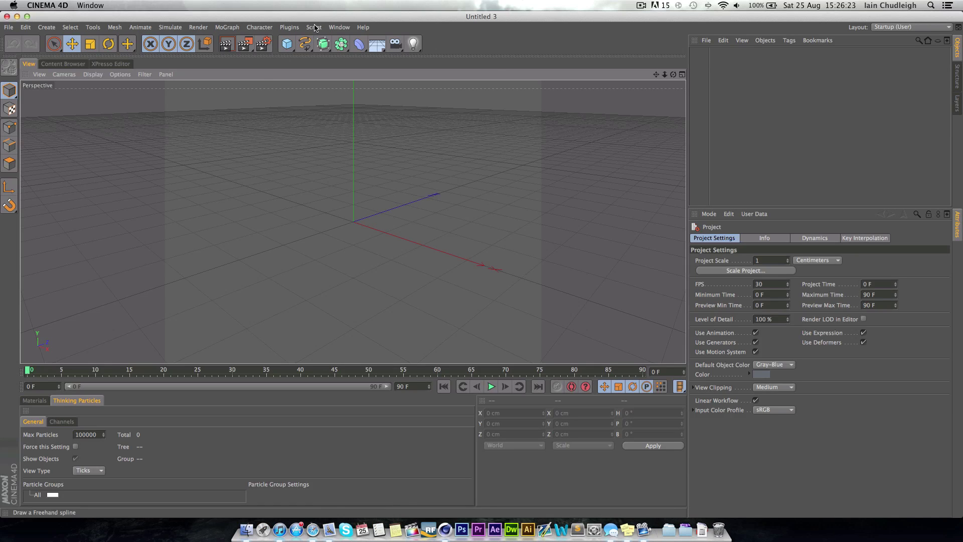
click(305, 43)
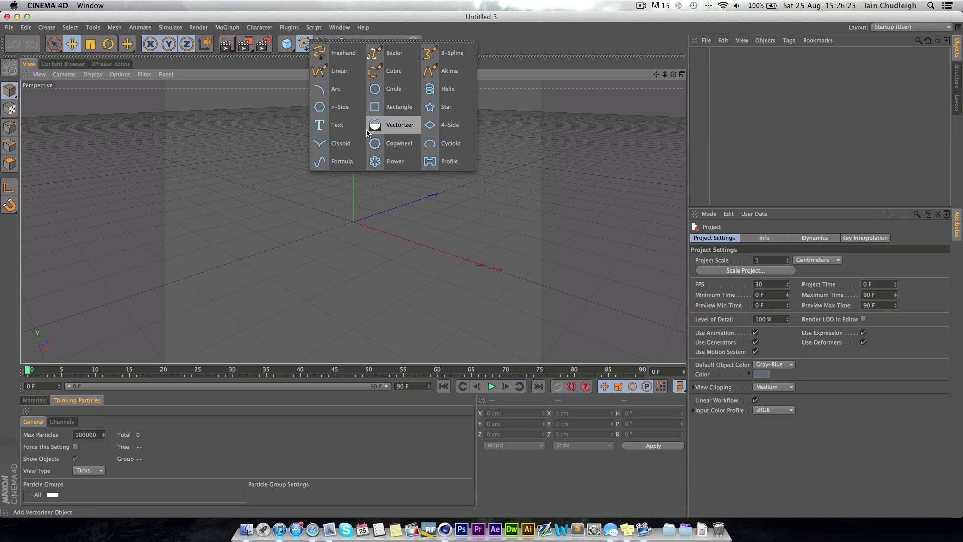
click(375, 108)
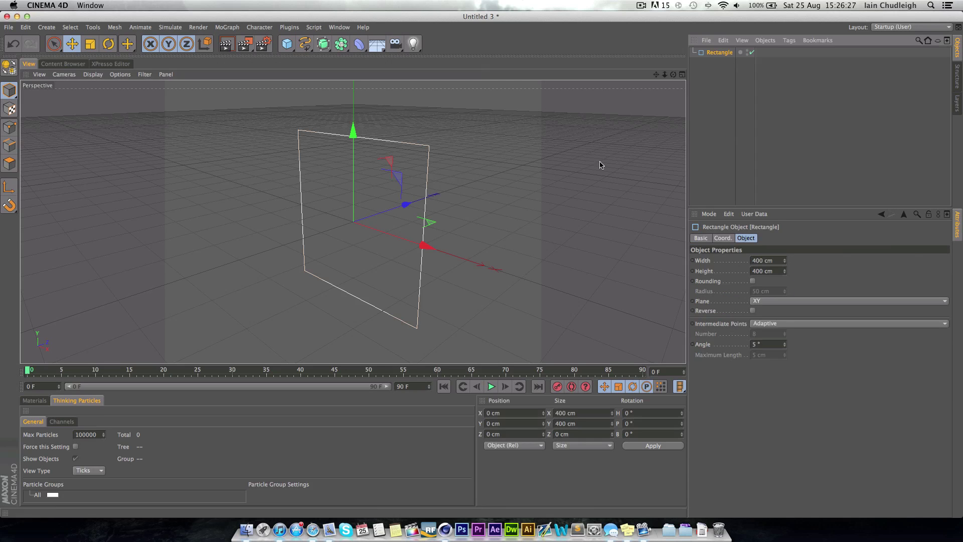
alt+drag(392, 200, 439, 177)
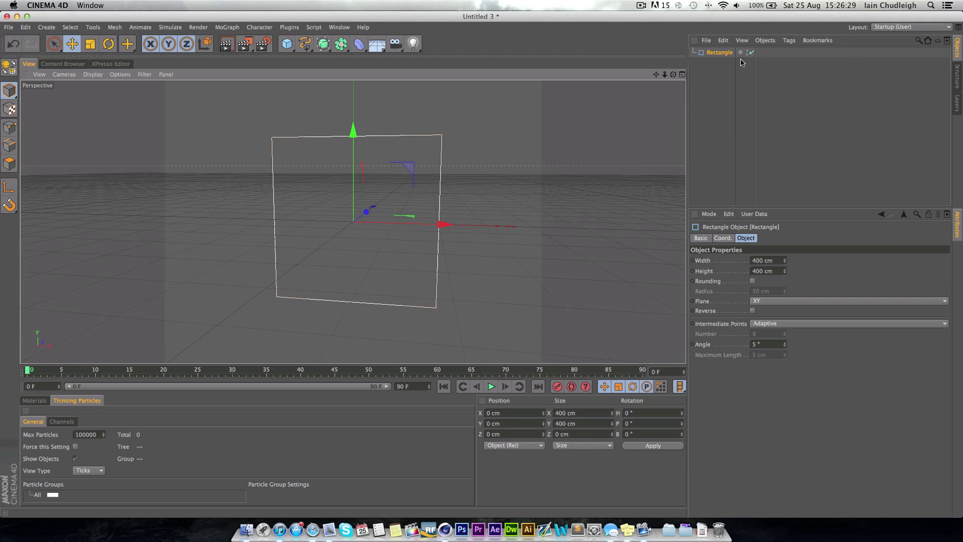
click(716, 51)
key(c)
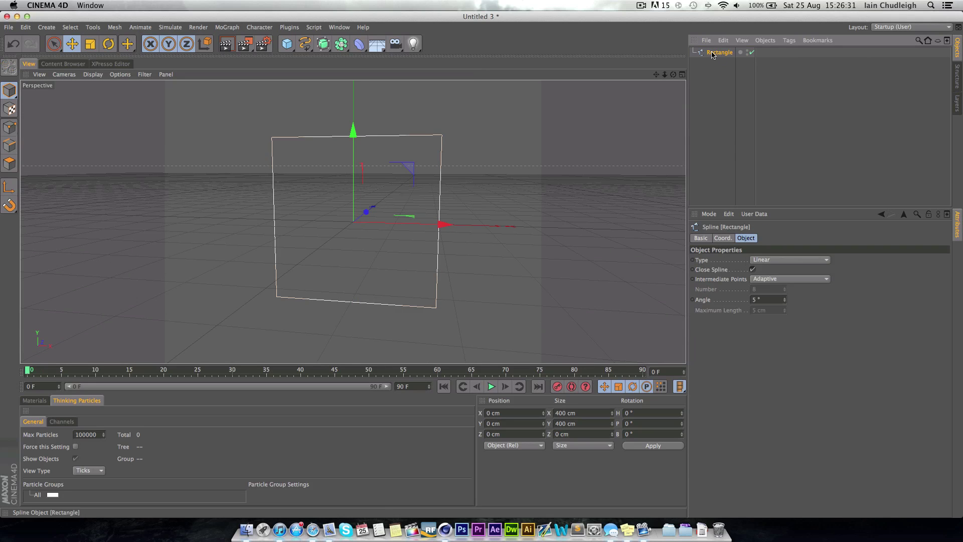
- Delete the rectangle spline's upper-left point in Point mode so that a right-angled triangle remains
click(10, 127)
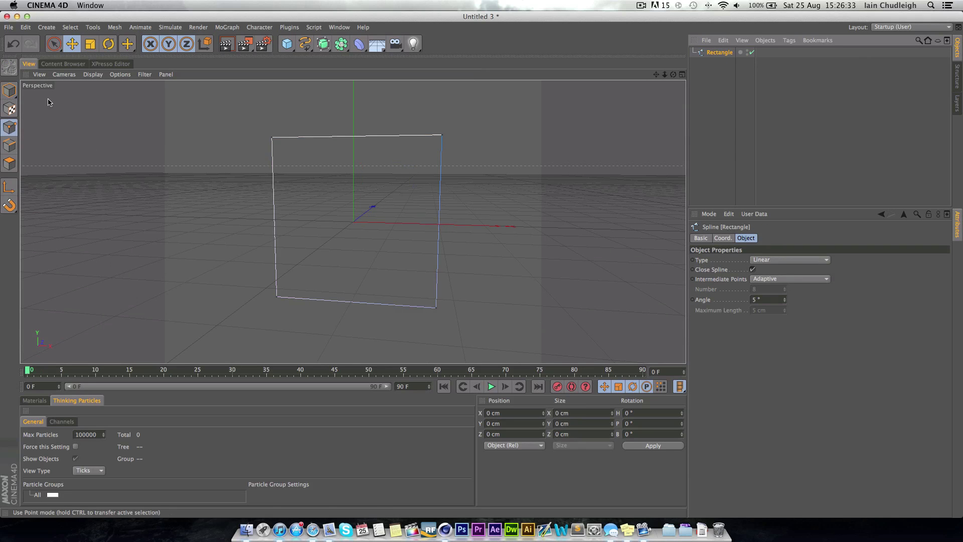
click(52, 45)
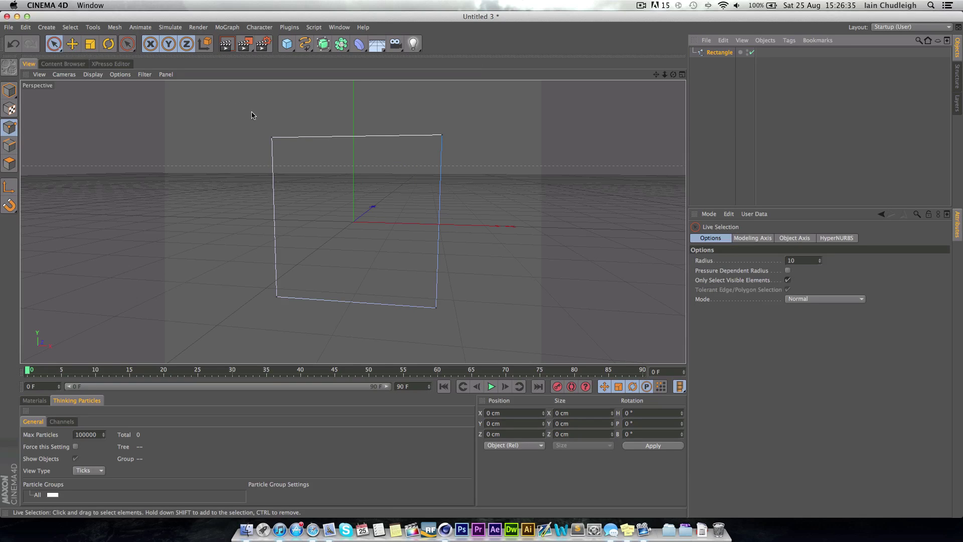
click(272, 137)
key(Delete)
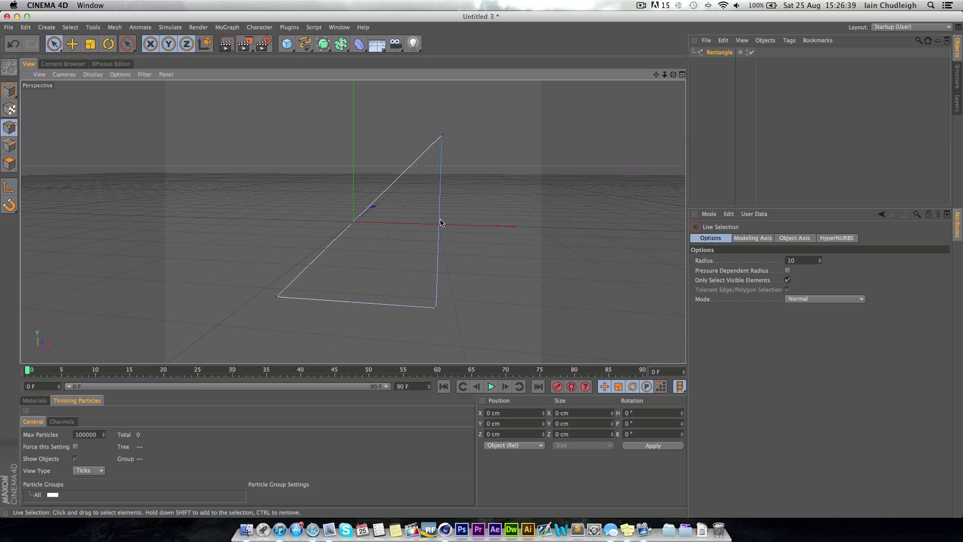
- Chamfer the triangle spline's right-angled corner point with a radius of about 29 cm
click(718, 52)
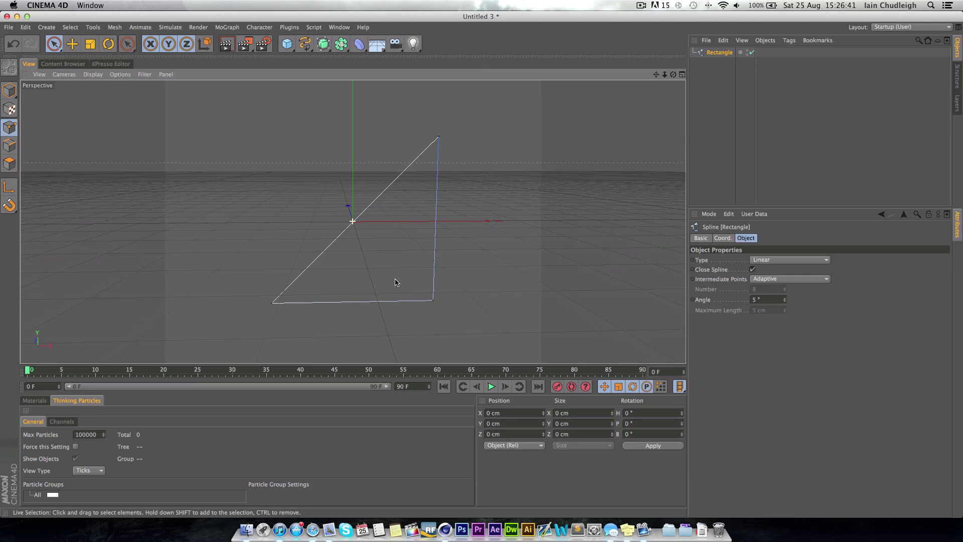
alt+drag(395, 282, 382, 261)
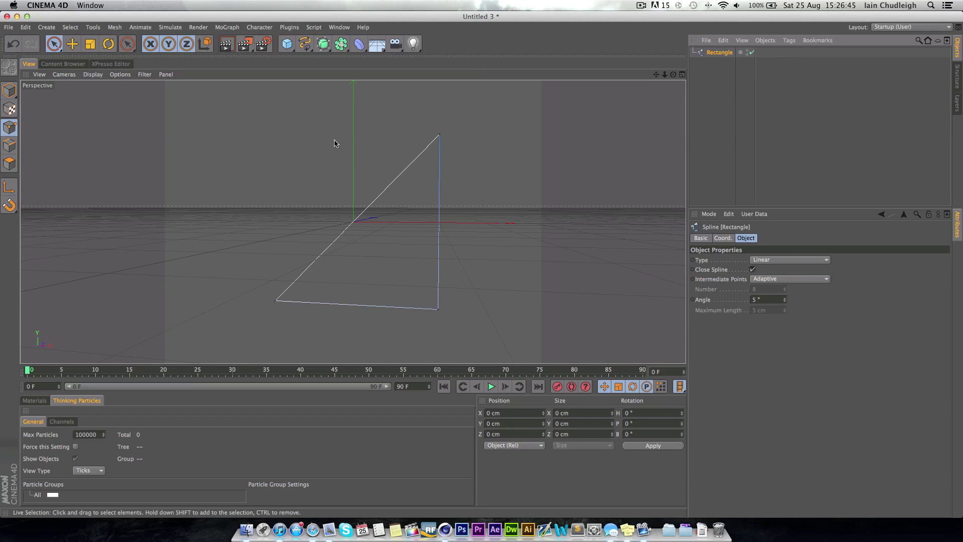
click(438, 309)
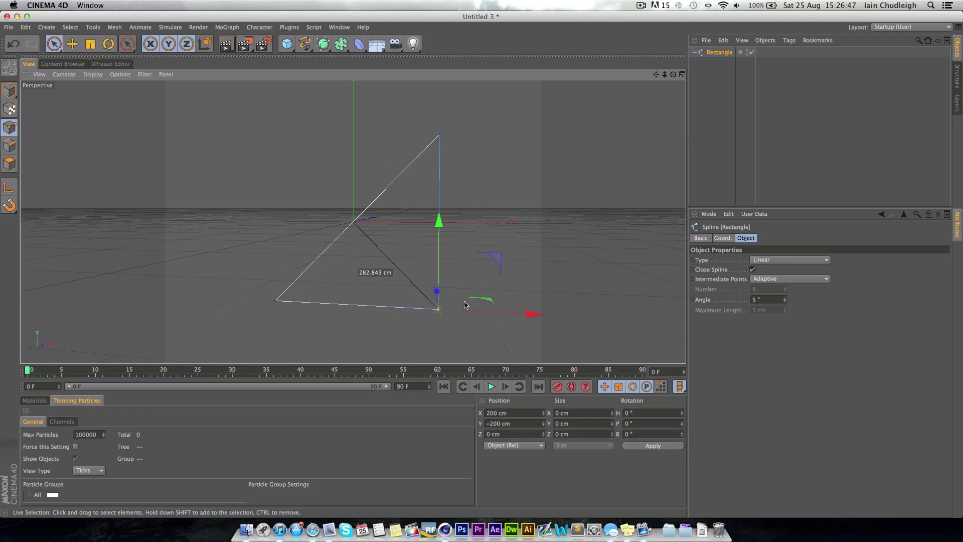
right_click(509, 227)
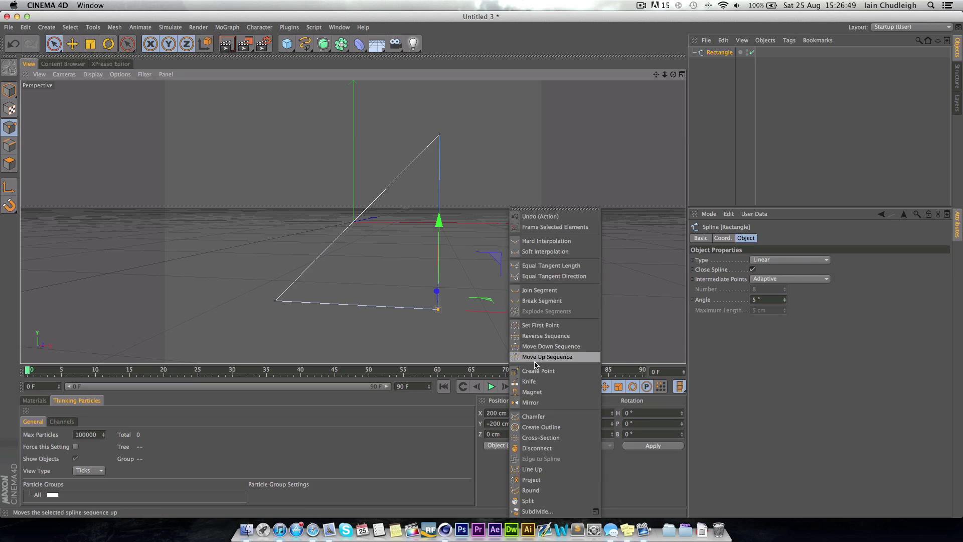
click(533, 416)
drag(538, 267, 558, 266)
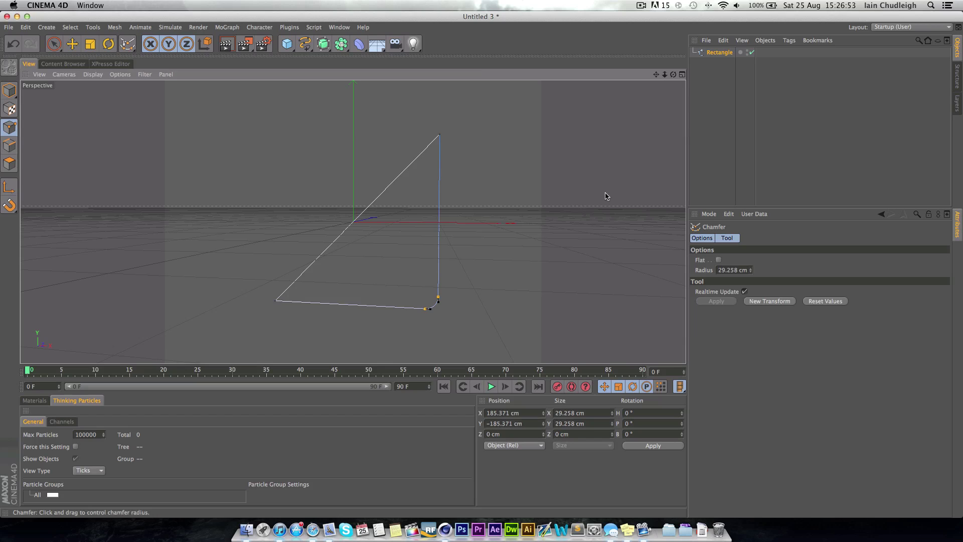
key(space)
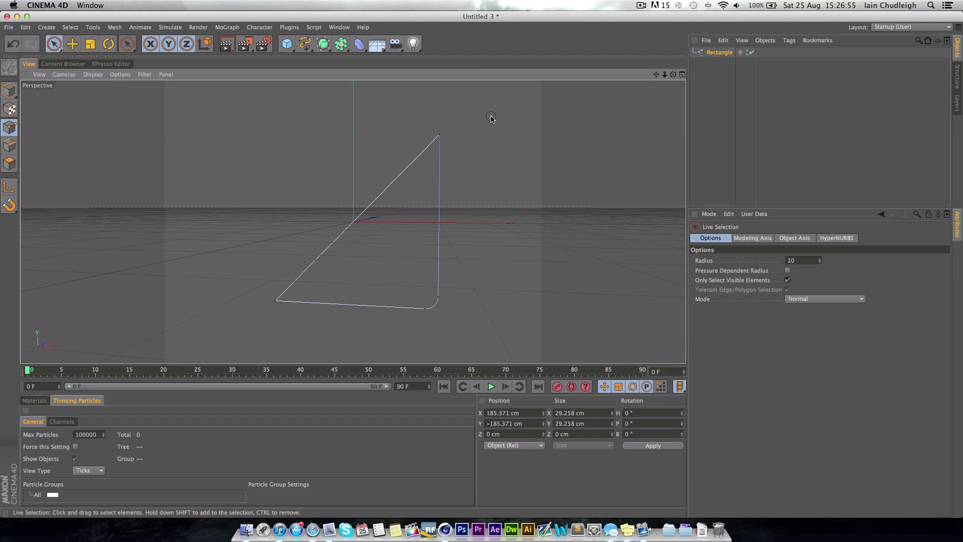
- Chamfer the triangle spline's two remaining sharp corner points with a small radius
right_click(270, 307)
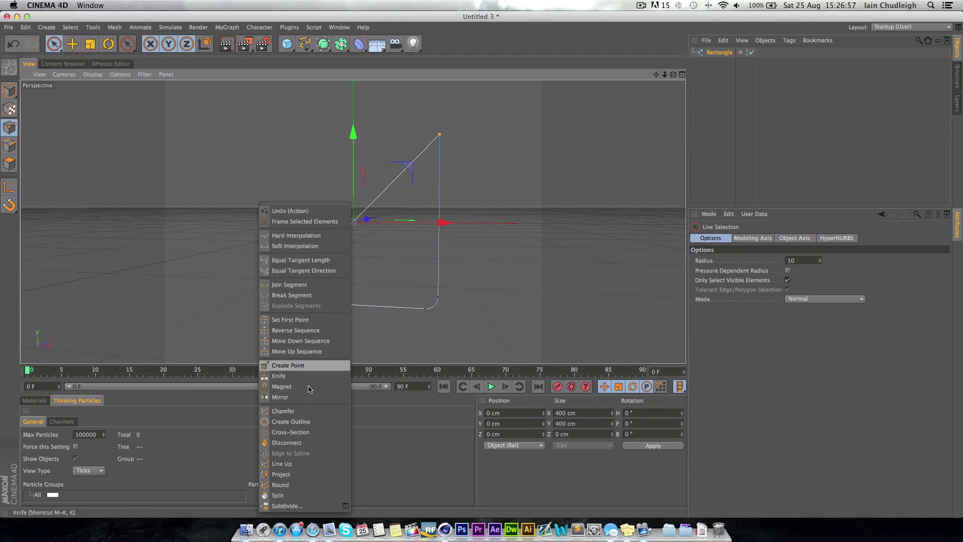
click(281, 410)
drag(350, 126, 338, 122)
- Add an Extrude NURBS object, nest the Rectangle spline inside it, and return to Model mode
drag(323, 44, 428, 67)
drag(718, 60, 724, 54)
click(10, 91)
alt+drag(466, 198, 340, 216)
click(734, 53)
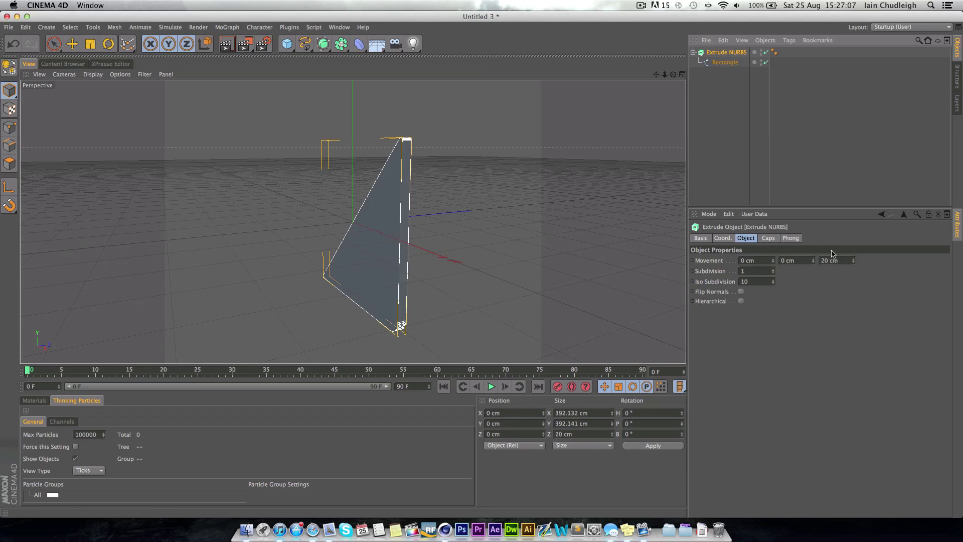
- Set the Extrude NURBS Z movement to 3 cm and render the view to check the thin triangle
double_click(827, 261)
text(3)
key(Return)
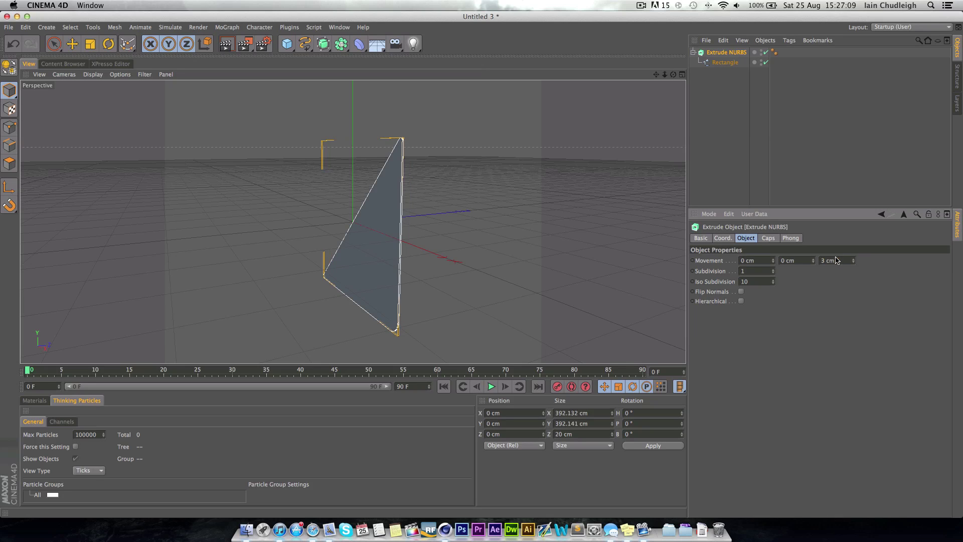
key(super+r)
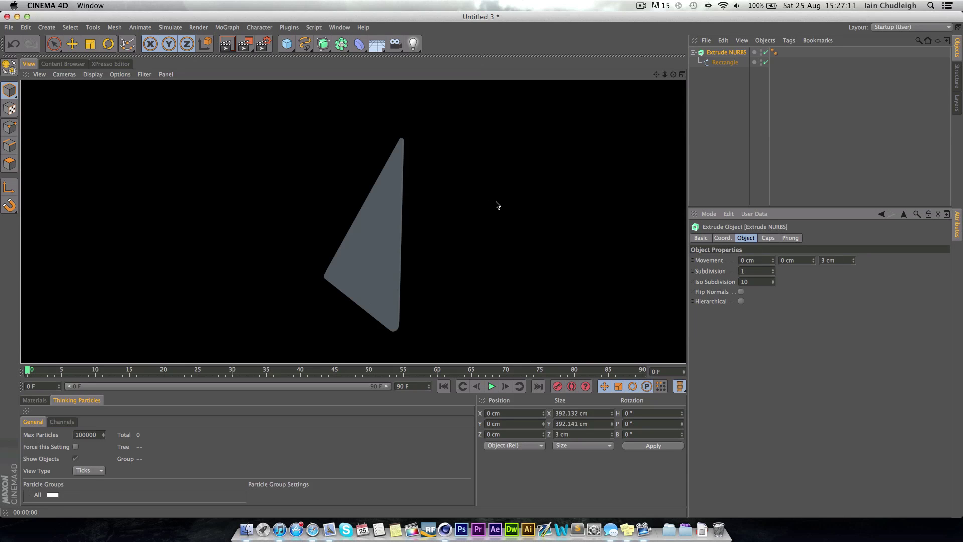
alt+drag(383, 243, 477, 233)
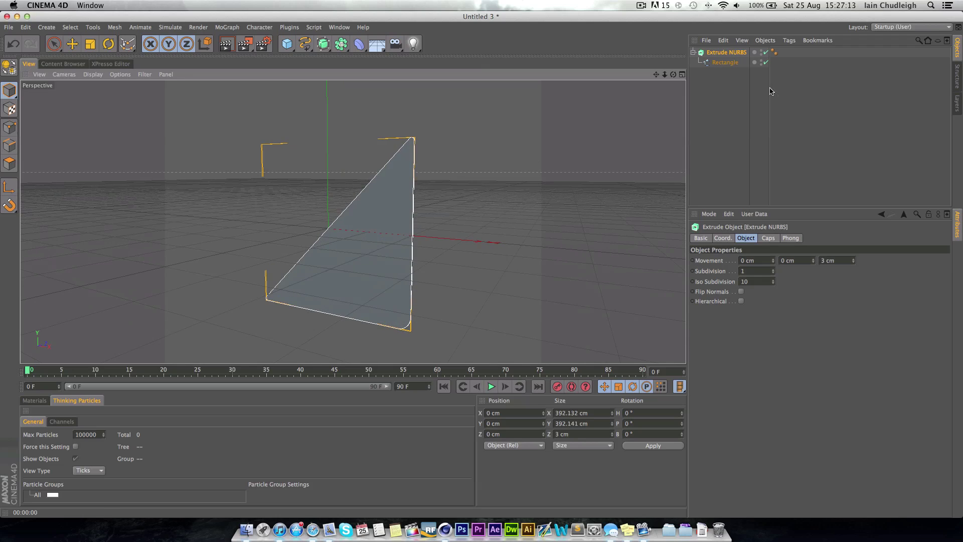
- Collapse the Extrude NURBS hierarchy and set the object's bank (B) rotation to -135°
click(694, 53)
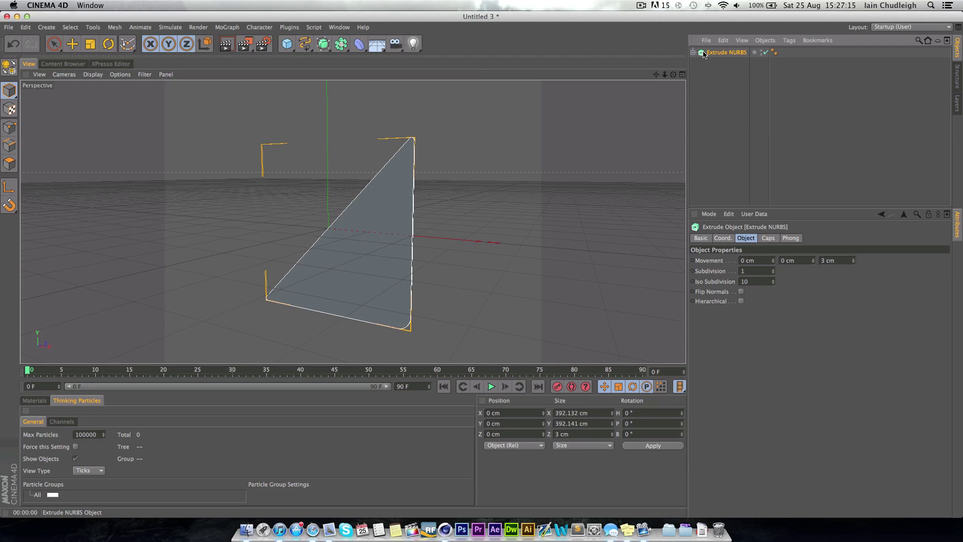
click(634, 435)
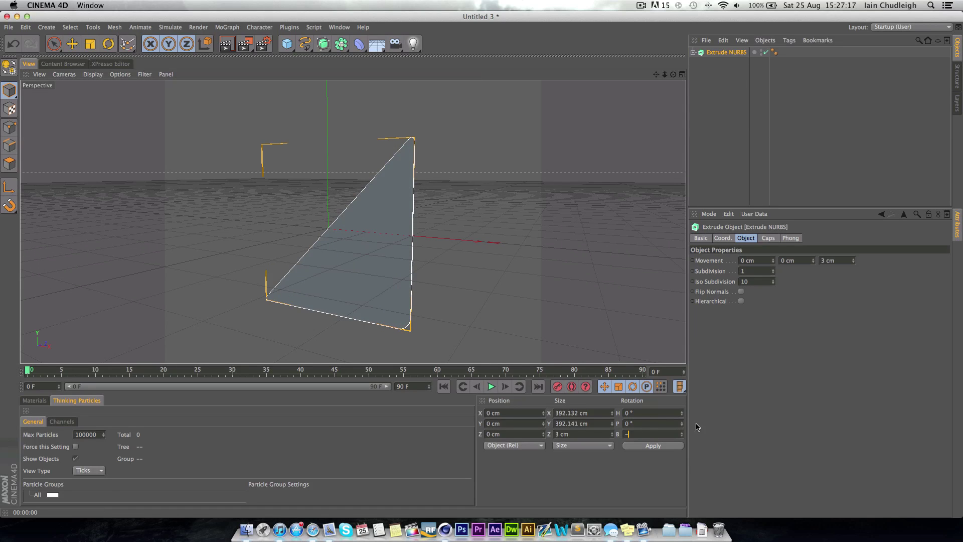
key(Return)
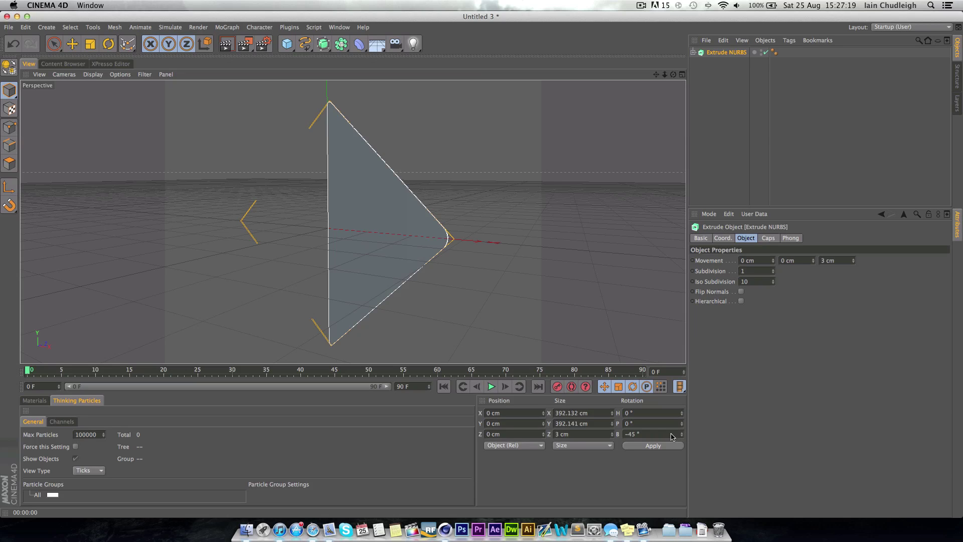
text(-90)
key(Return)
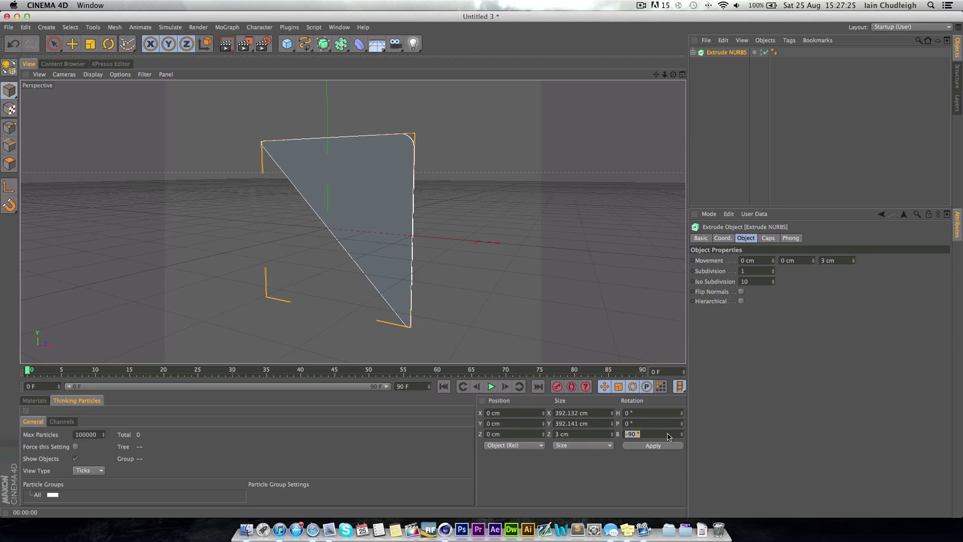
key(Return)
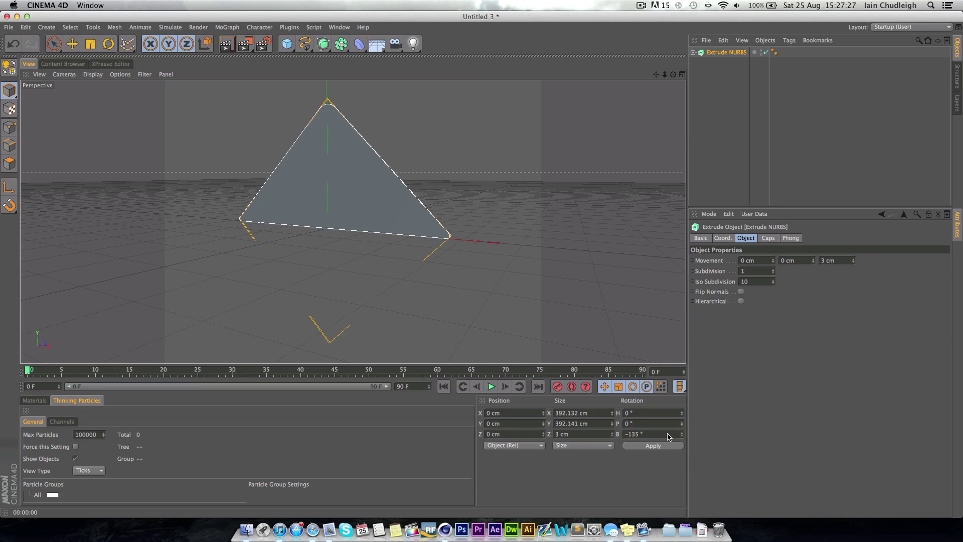
alt+drag(342, 253, 400, 208)
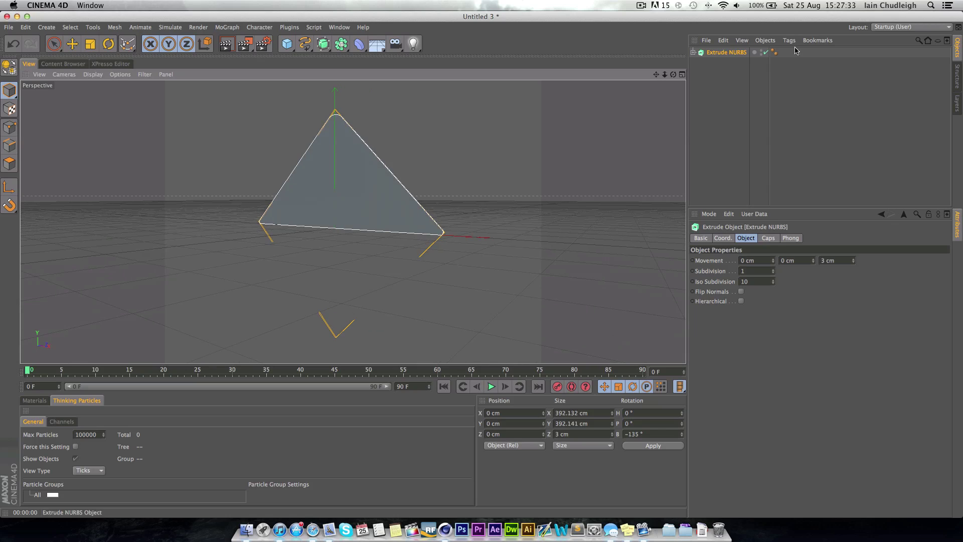
right_click(419, 134)
right_click(411, 134)
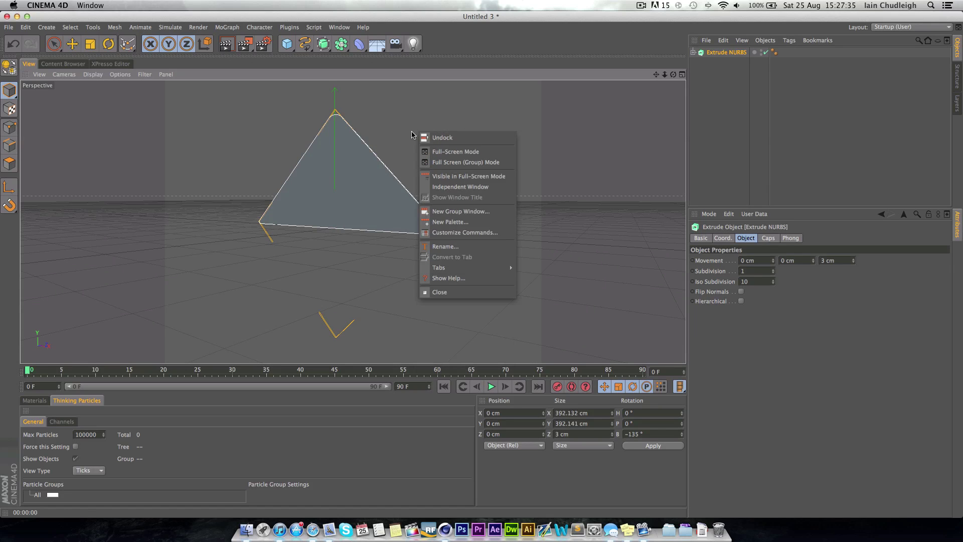
click(786, 66)
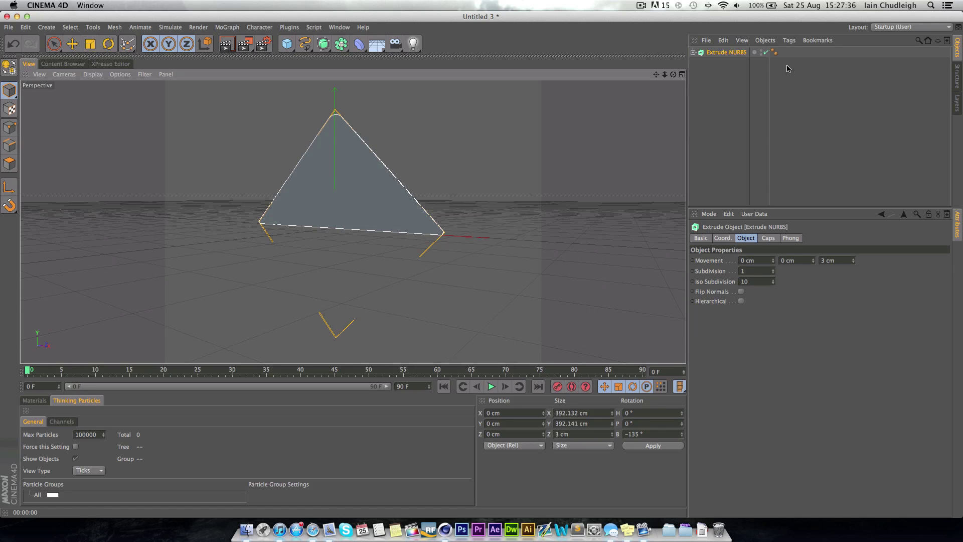
- In the front view, enable axis modification and set the Extrude NURBS axis bank (B) rotation to 0°
click(682, 74)
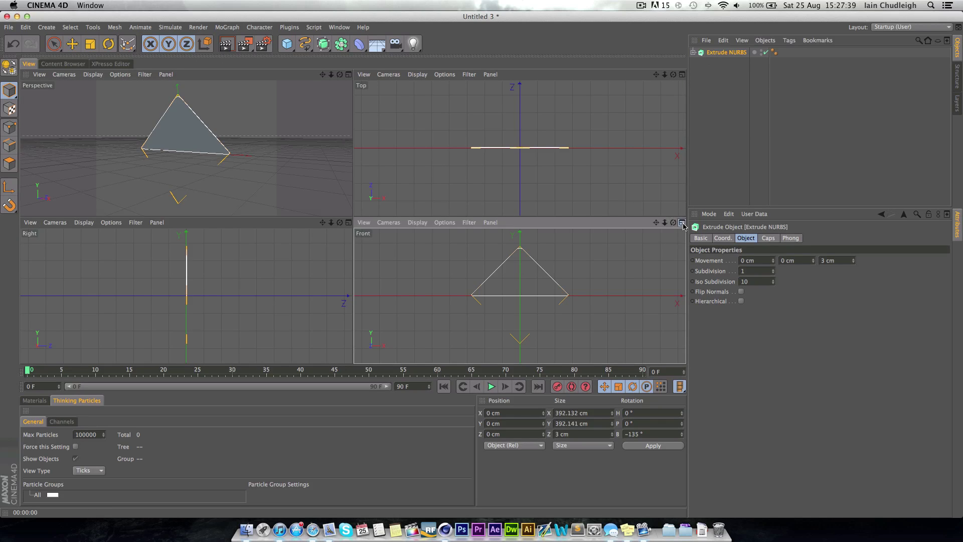
click(682, 223)
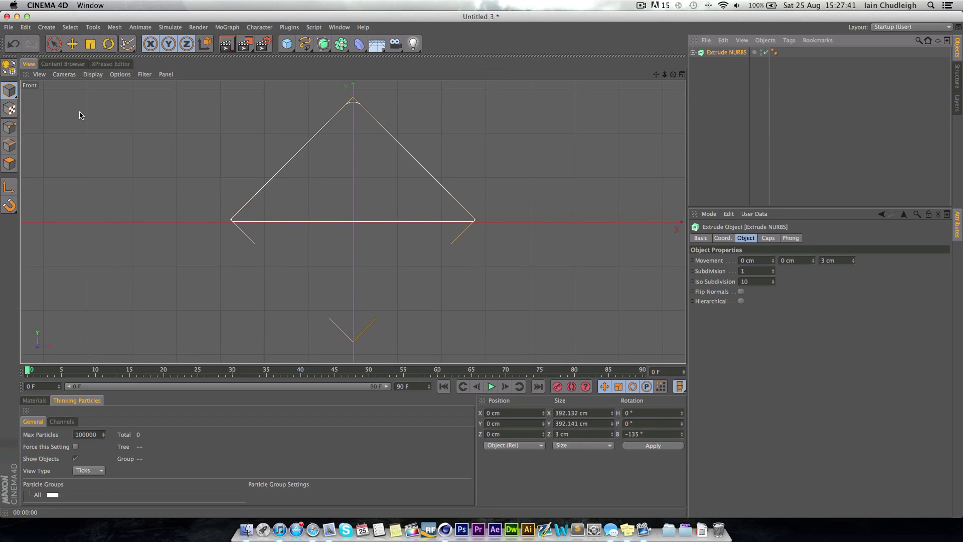
key(e)
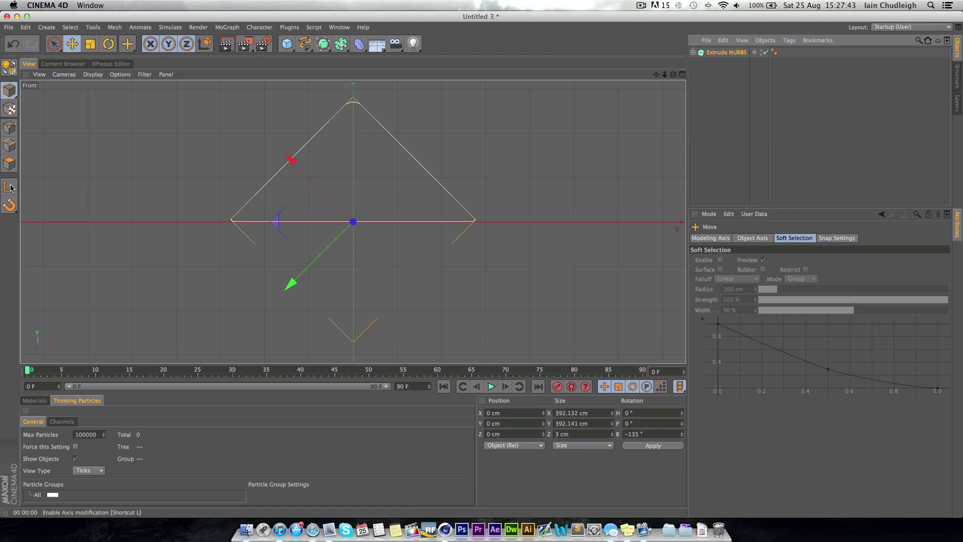
click(10, 187)
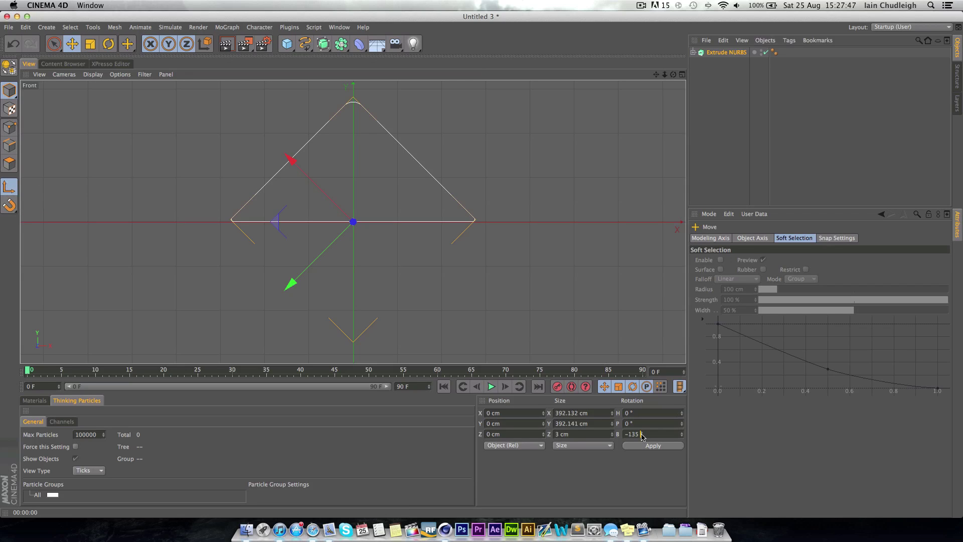
text(0)
key(Return)
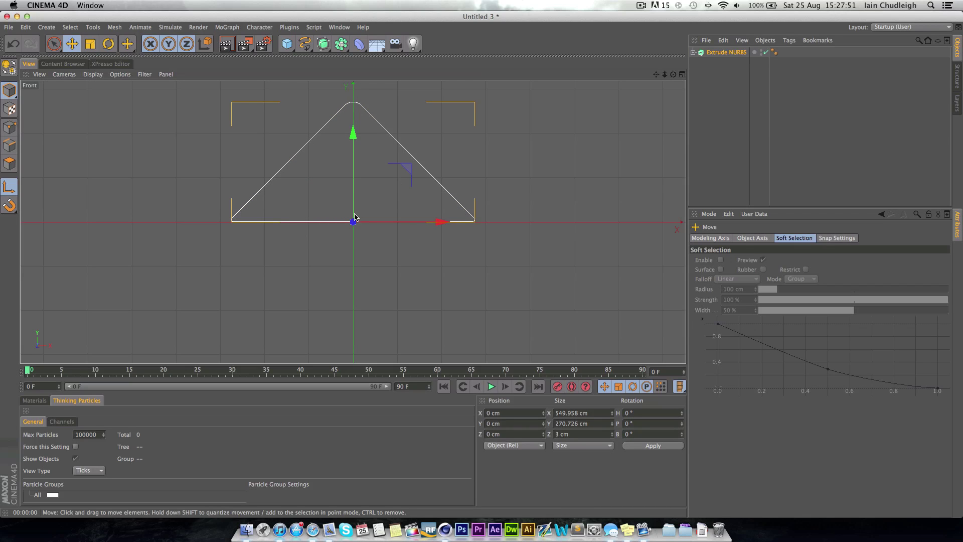
- Try rotating the triangle about its realigned axis in the front view, and undo the rotation
key(r)
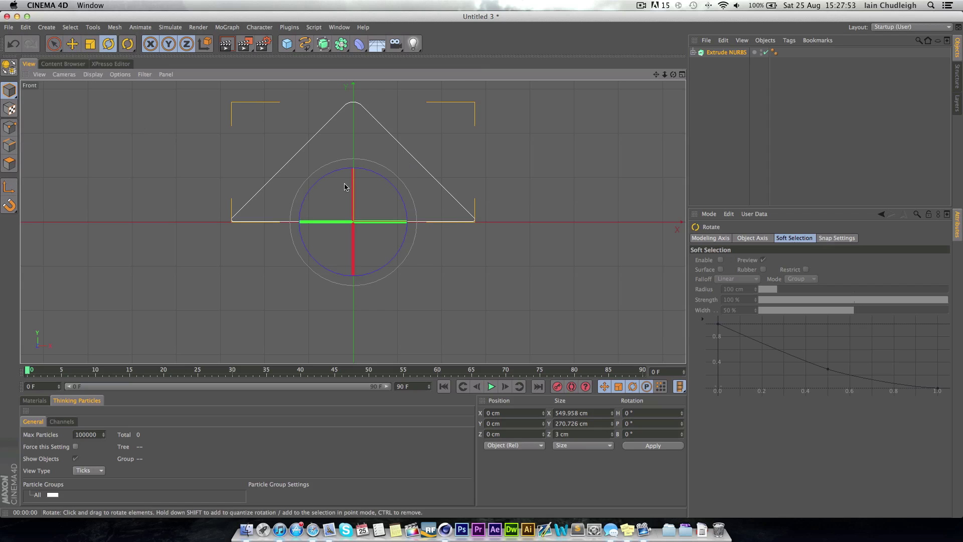
drag(345, 187, 393, 205)
key(super+z)
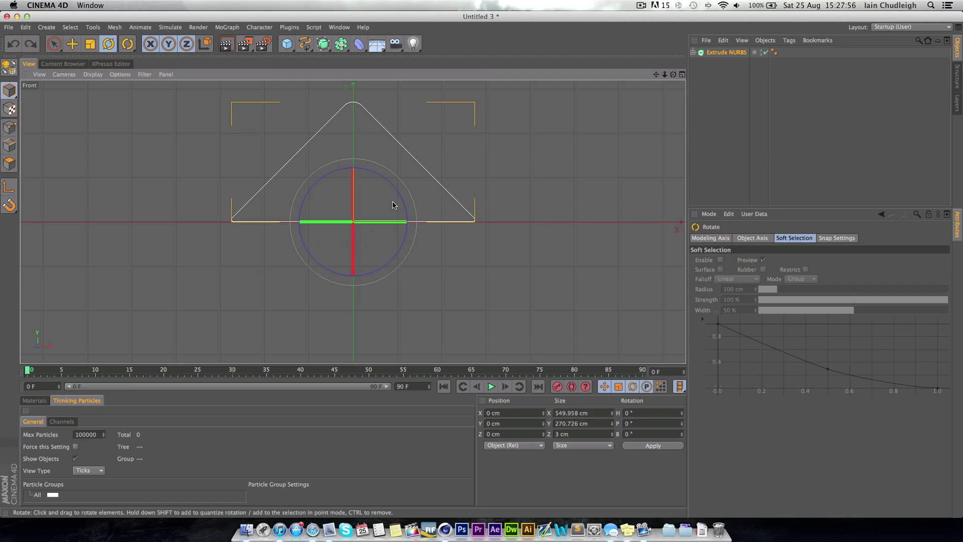
- Return to the perspective view and place the Extrude NURBS inside a new MoGraph Fracture object
click(682, 74)
click(348, 74)
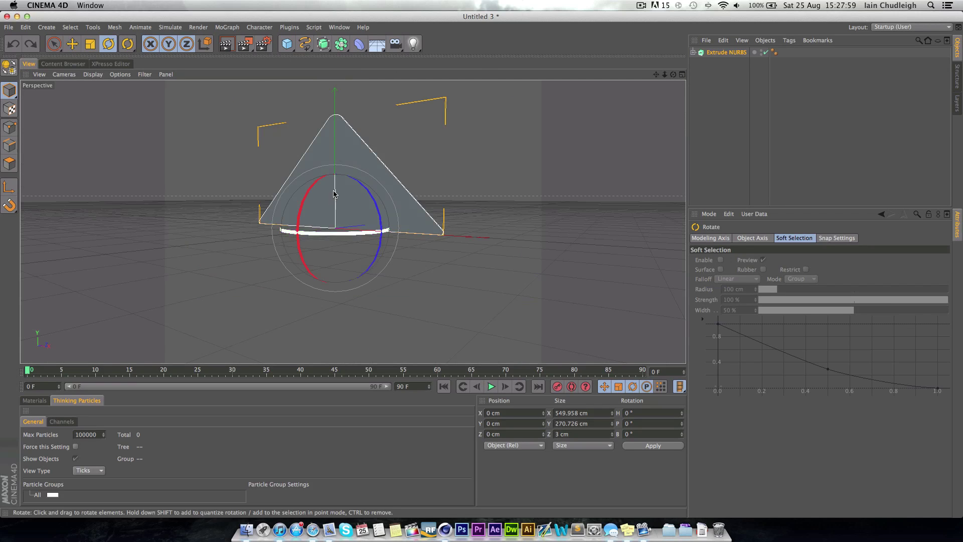
click(708, 53)
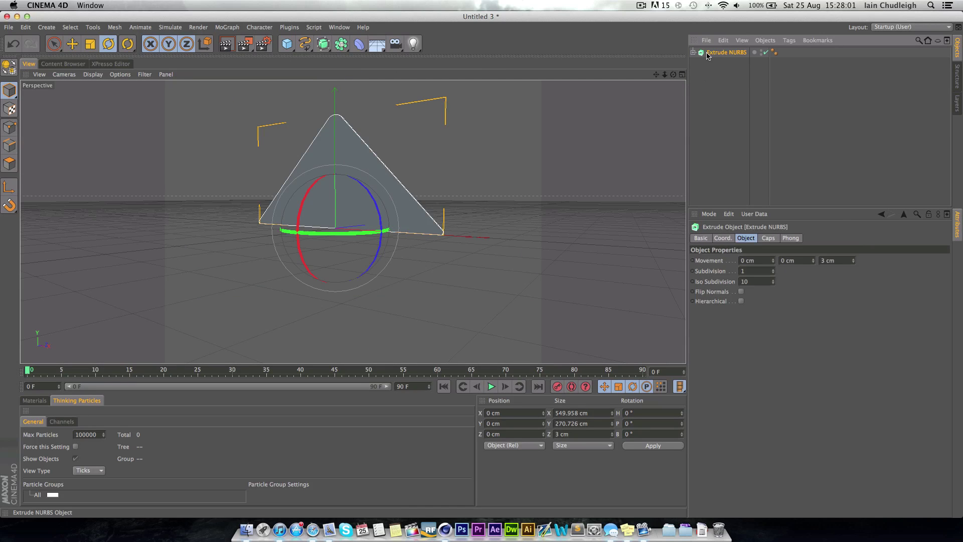
click(229, 28)
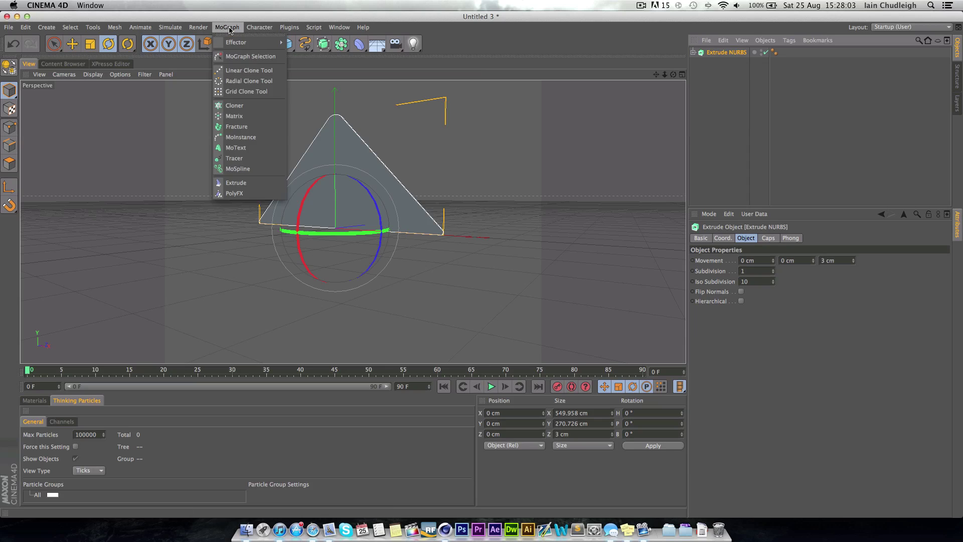
click(246, 126)
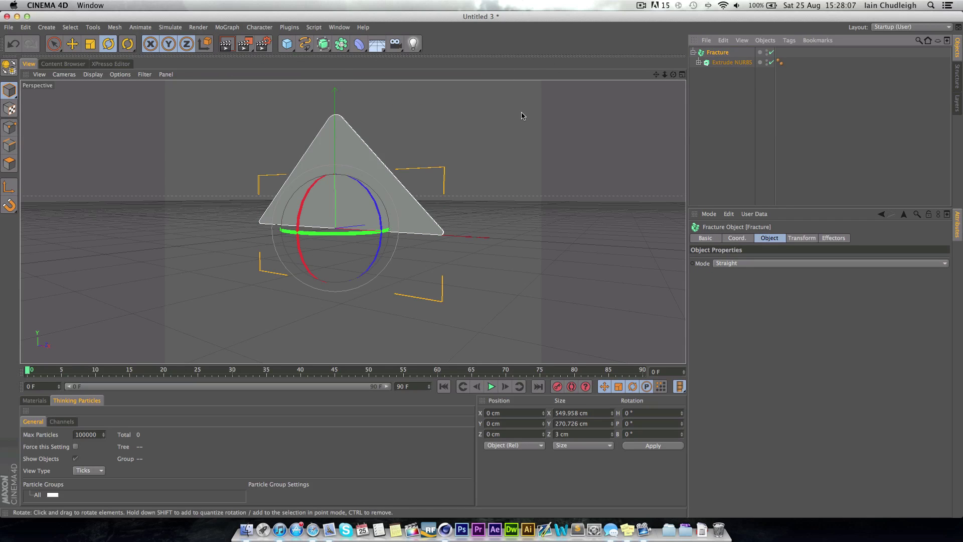
- Take the Extrude NURBS out of the Fracture object and nest it back inside
click(723, 63)
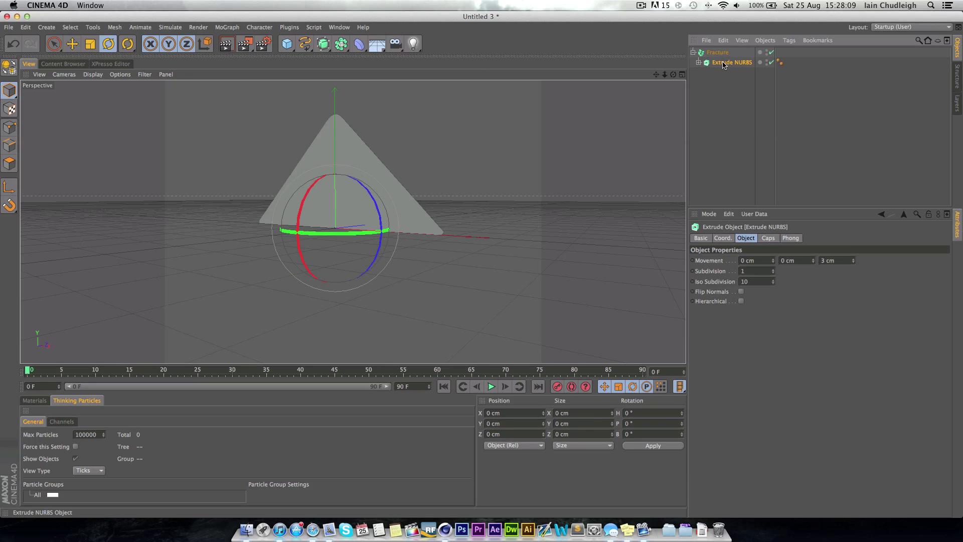
click(720, 53)
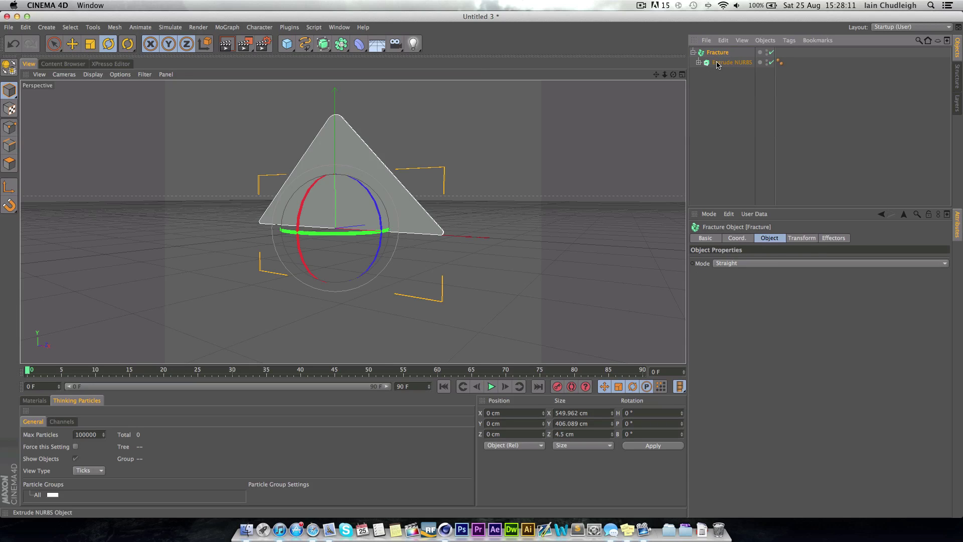
drag(719, 64, 724, 84)
drag(720, 52, 720, 53)
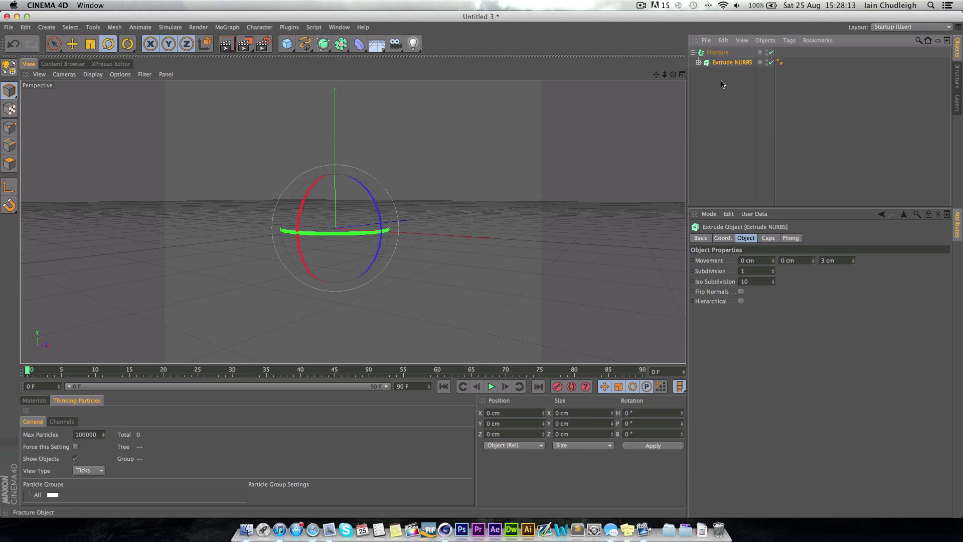
click(722, 84)
click(721, 51)
click(722, 62)
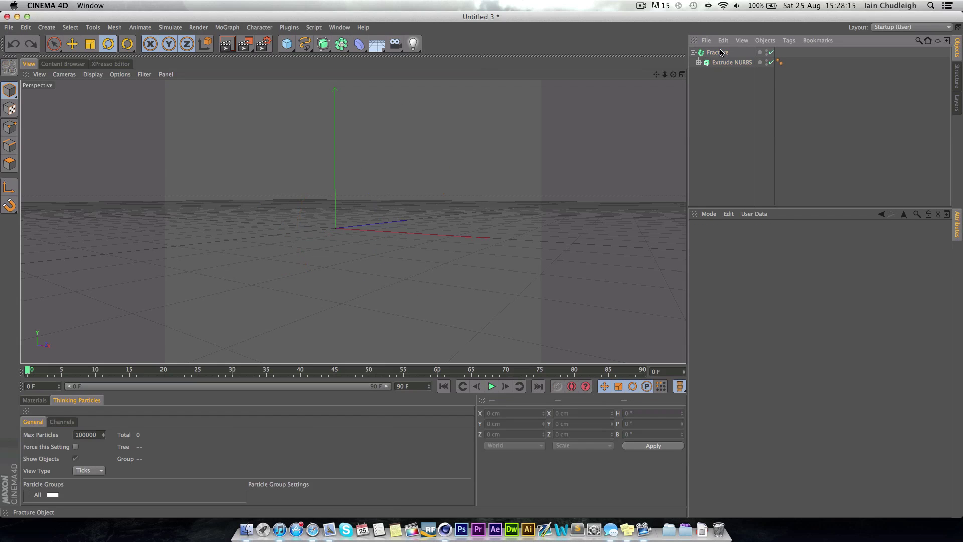
drag(723, 62, 731, 121)
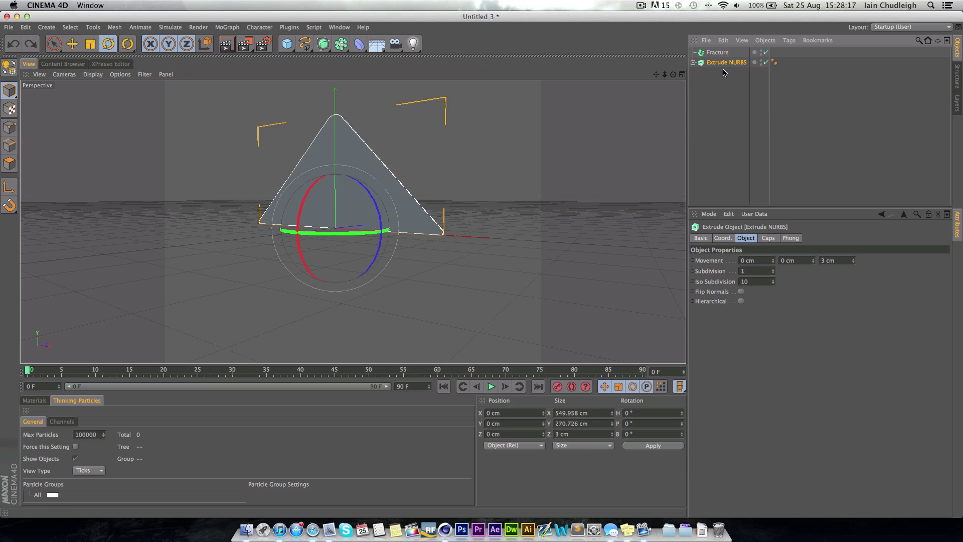
drag(723, 62, 721, 52)
click(725, 84)
- Add a MoGraph Plain effector to the Fracture object
alt+drag(494, 170, 436, 217)
click(709, 53)
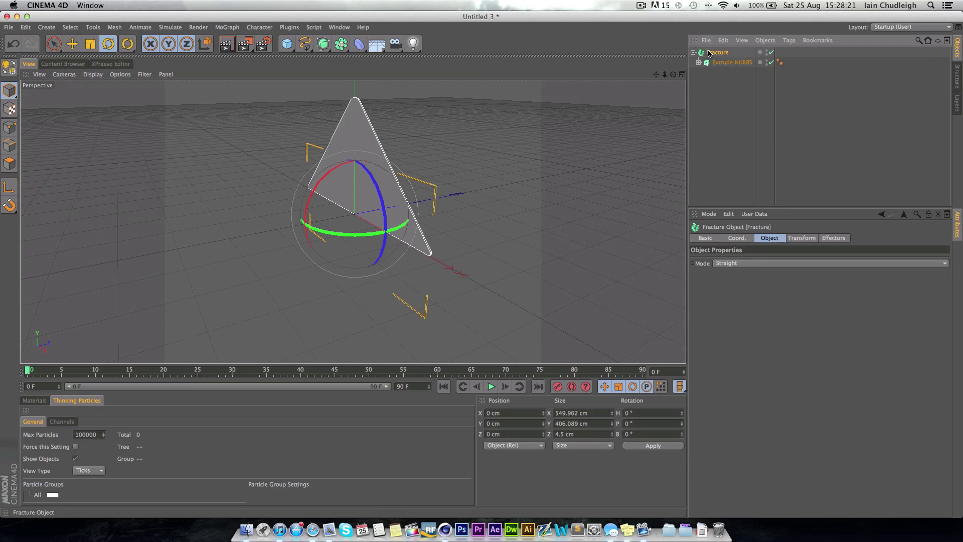
click(218, 27)
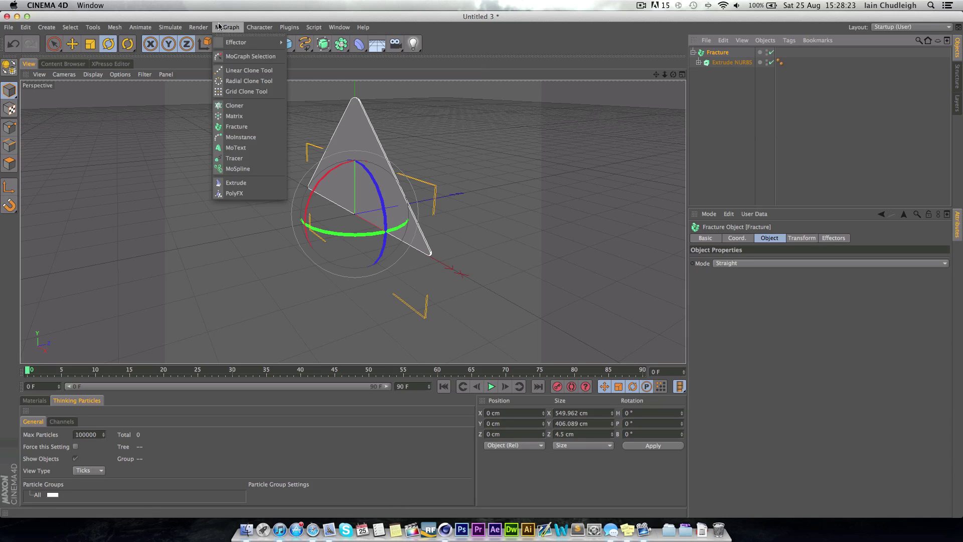
mouse_move(228, 44)
click(304, 56)
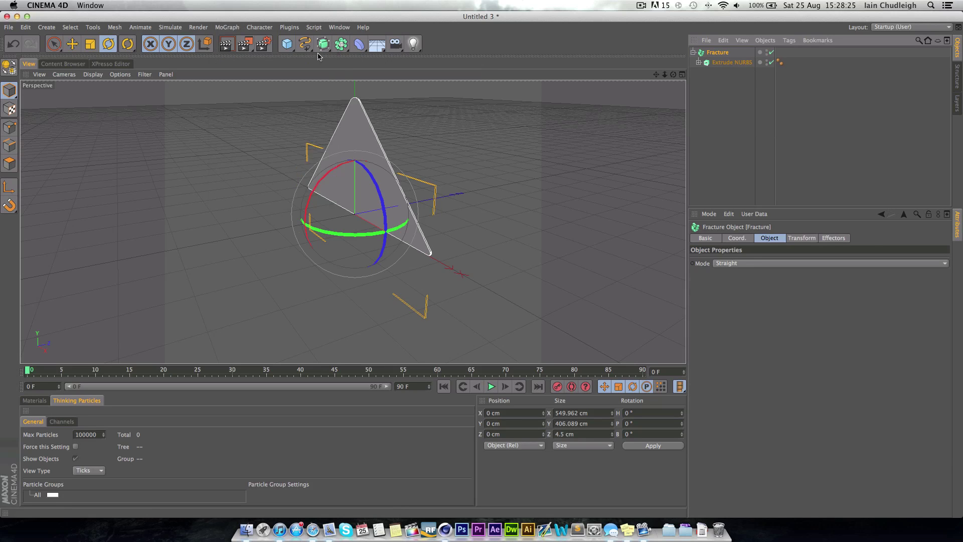
- Open the Fracture object's effectors list and restore the Plain effector in it
click(718, 63)
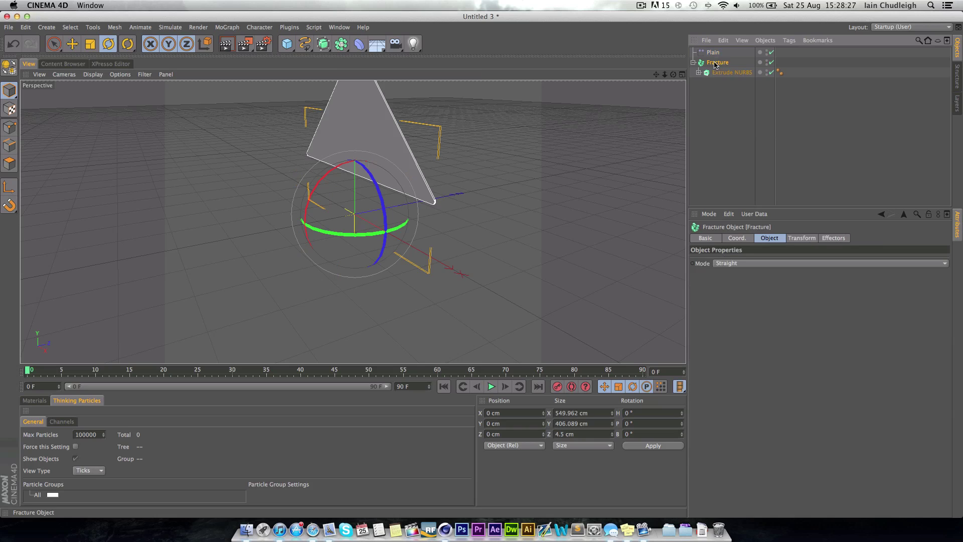
click(225, 27)
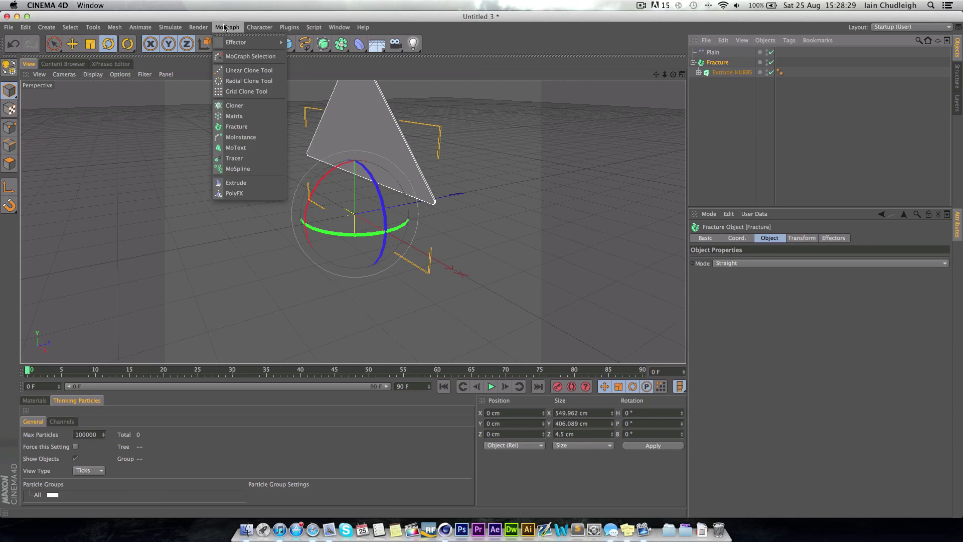
click(251, 15)
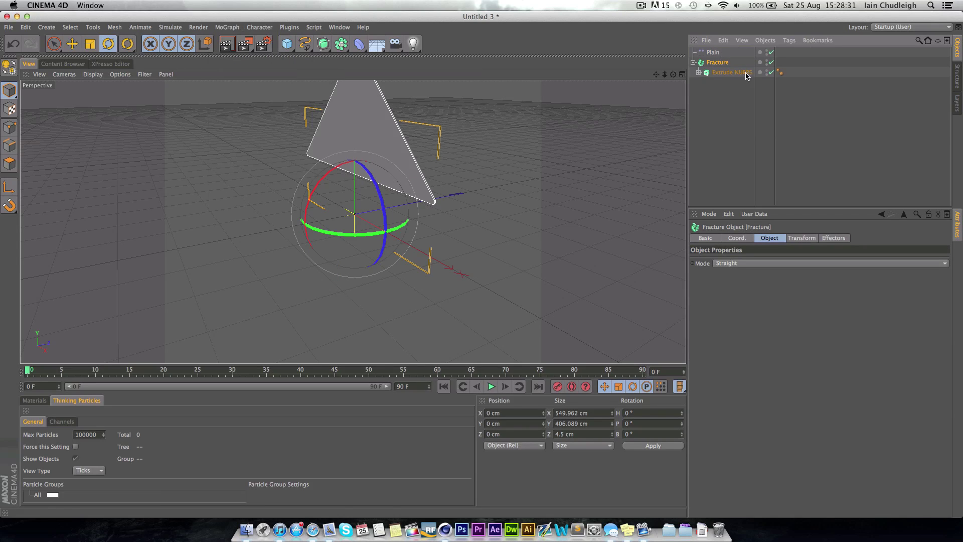
click(831, 238)
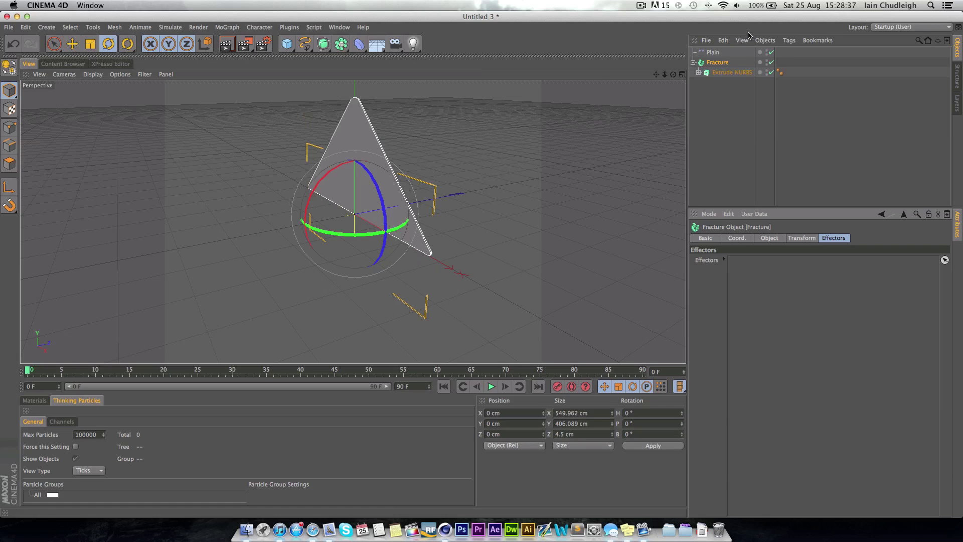
drag(714, 54, 855, 237)
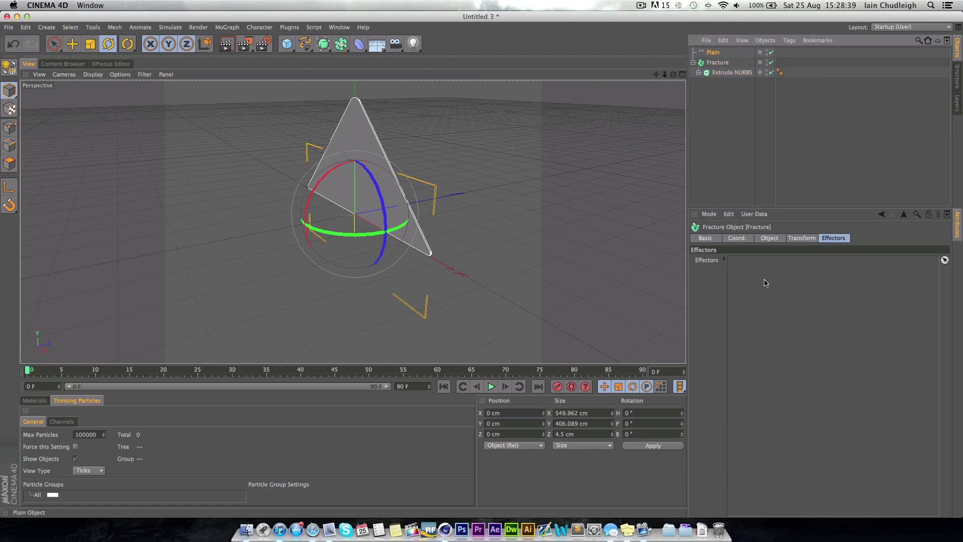
key(super+z)
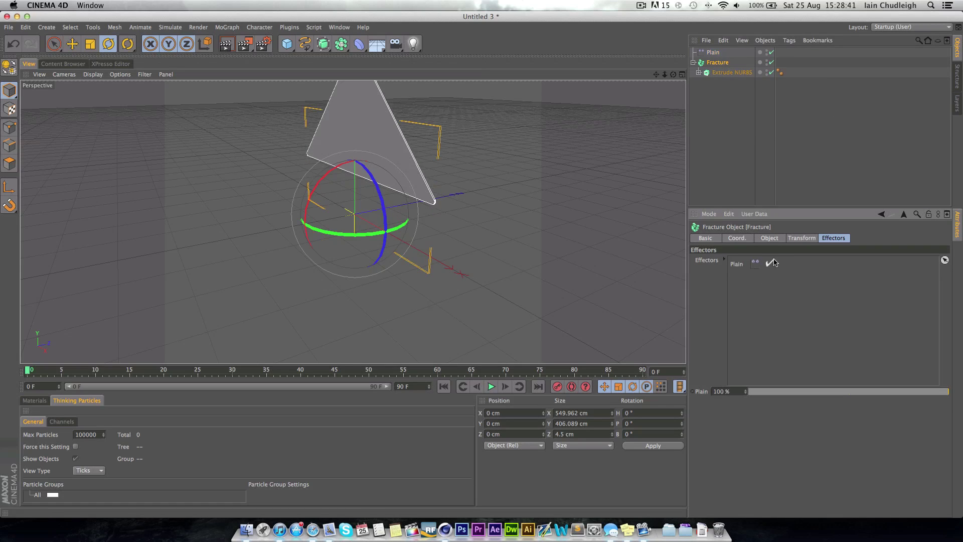
- For the Plain effector, disable Position, enable Rotation, and set the pitch rotation (R.P) to 180°
click(711, 52)
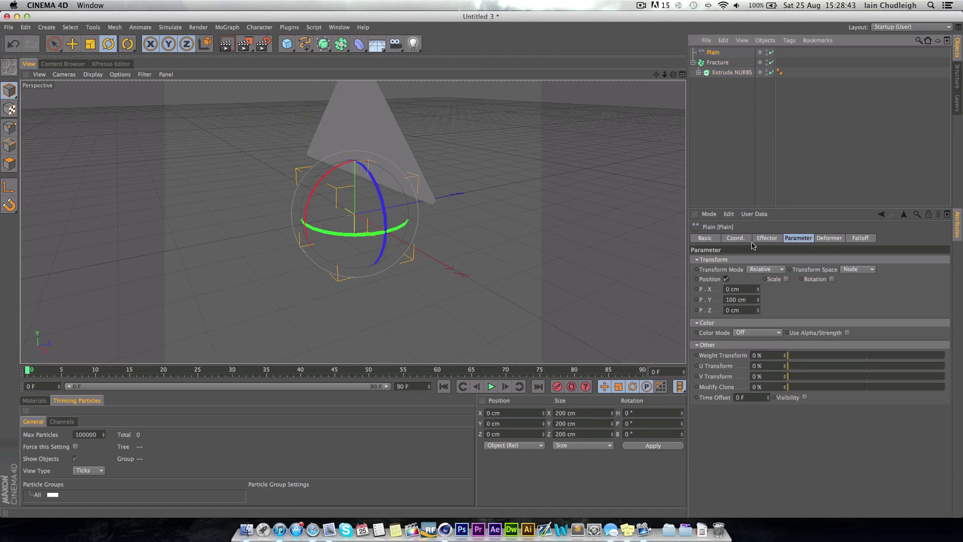
click(726, 279)
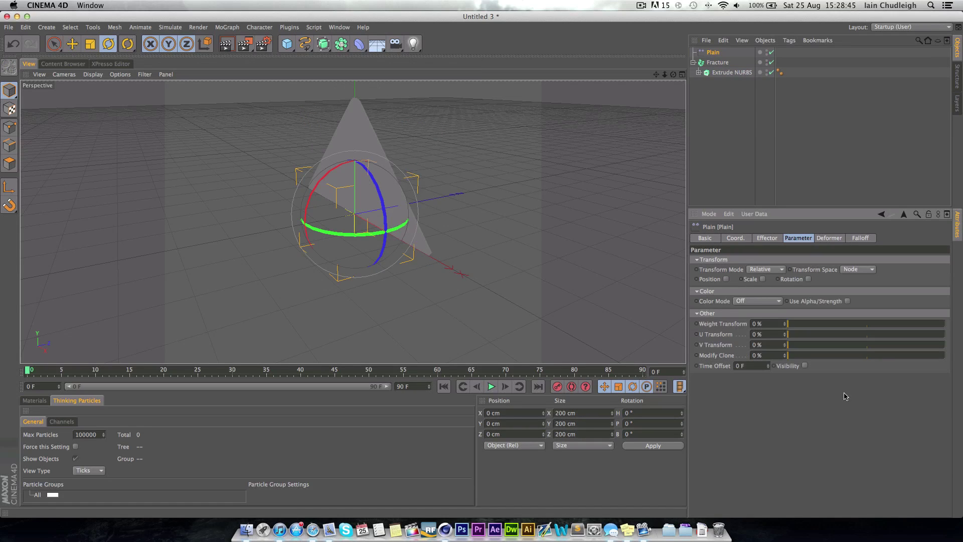
click(808, 279)
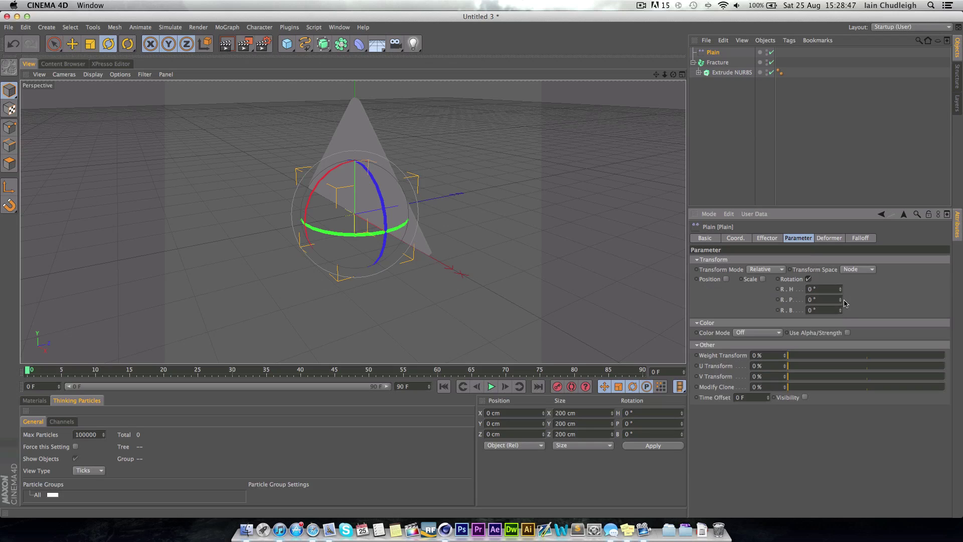
drag(841, 299, 841, 283)
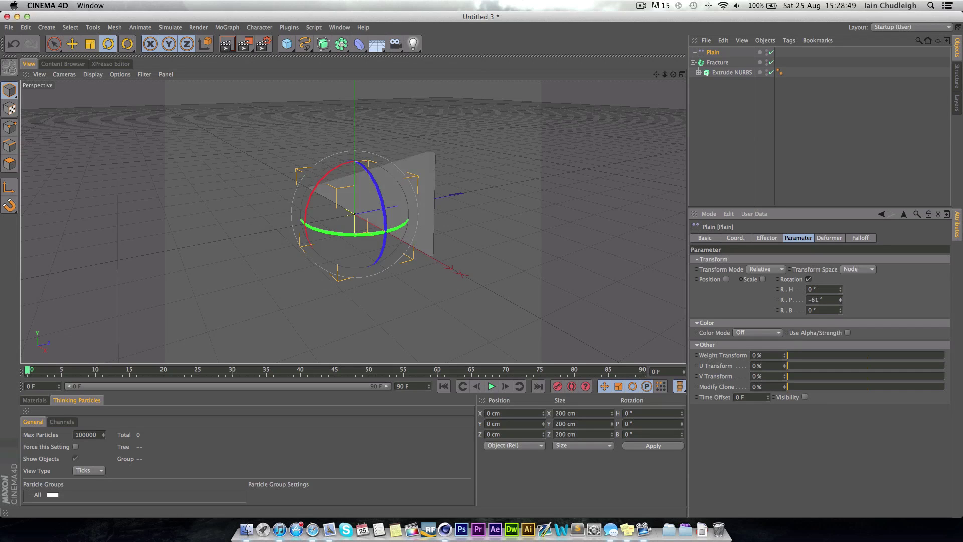
mouse_move(841, 299)
mouse_down()
mouse_move(841, 229)
mouse_move(841, 304)
mouse_up()
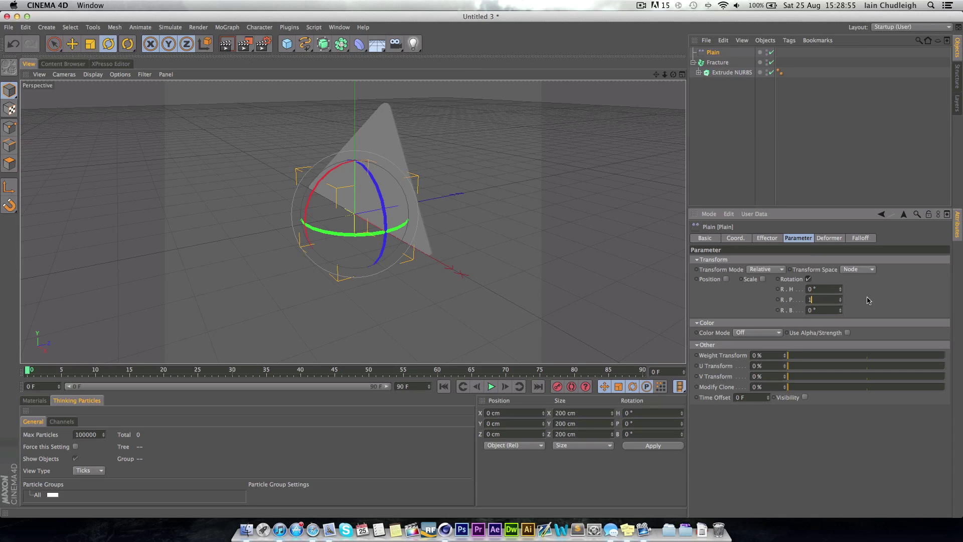
text(80)
key(Return)
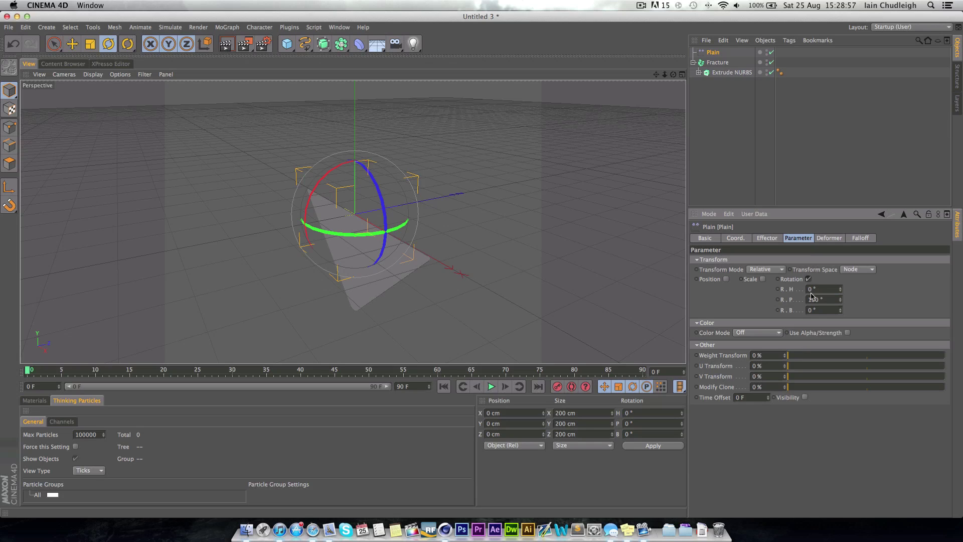
- Set the Plain effector's falloff shape to Linear with its orientation along +X
click(767, 237)
mouse_move(885, 264)
mouse_down()
mouse_move(764, 263)
mouse_move(880, 264)
mouse_move(773, 270)
mouse_move(898, 265)
mouse_move(763, 264)
mouse_move(752, 241)
mouse_move(890, 248)
mouse_up()
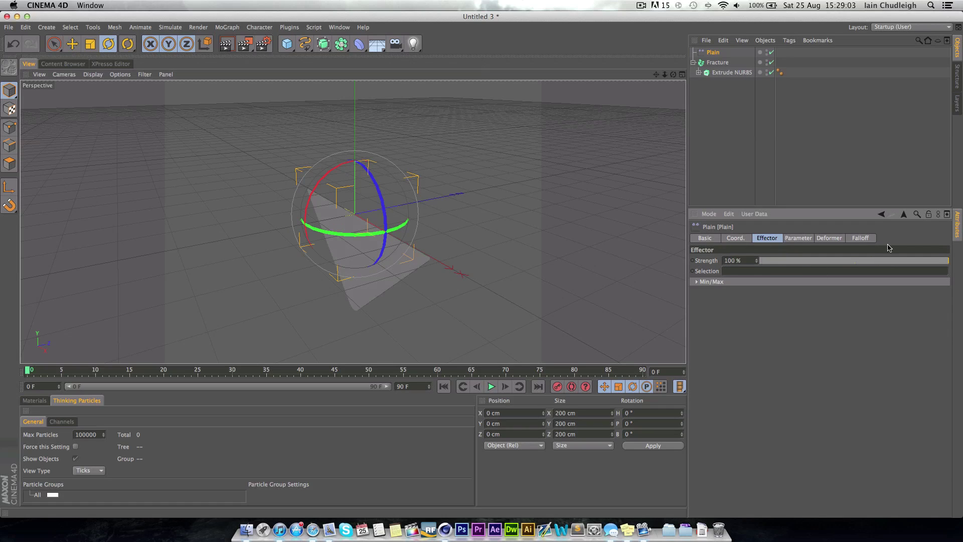
click(861, 239)
click(733, 260)
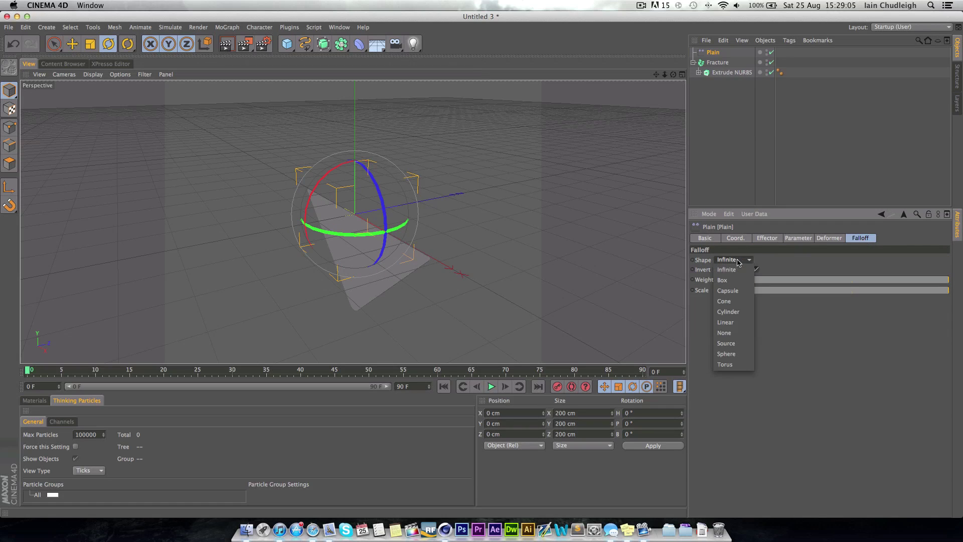
click(741, 321)
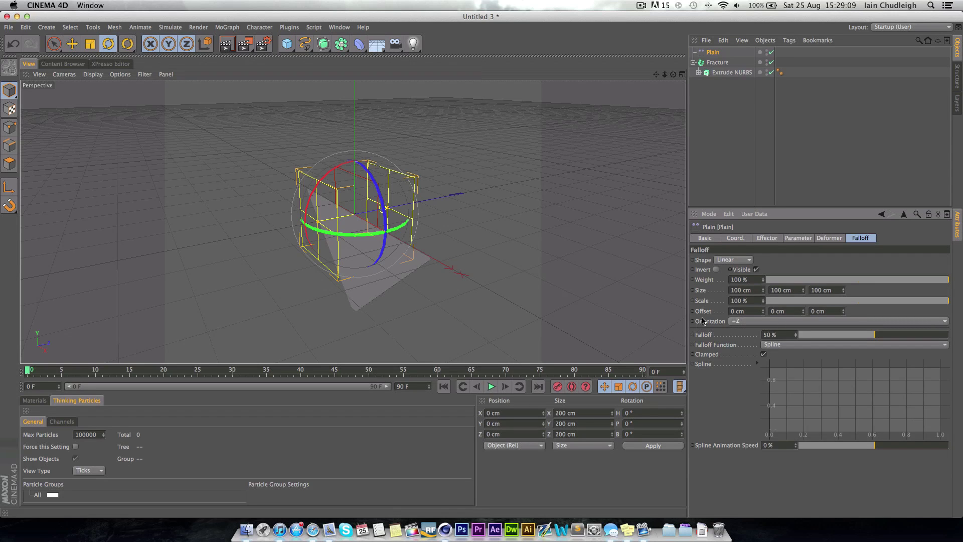
click(750, 321)
click(749, 332)
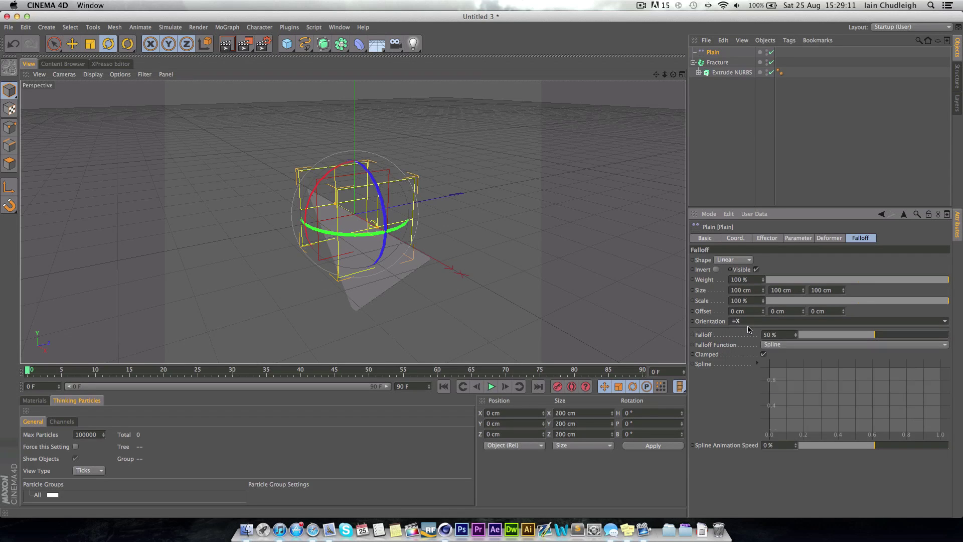
- Orient the Plain effector's linear falloff along the Y axis and move the effector below the triangle to about Y -126.5 cm
click(748, 322)
click(749, 355)
alt+drag(432, 286, 317, 198)
key(e)
alt+drag(465, 207, 273, 232)
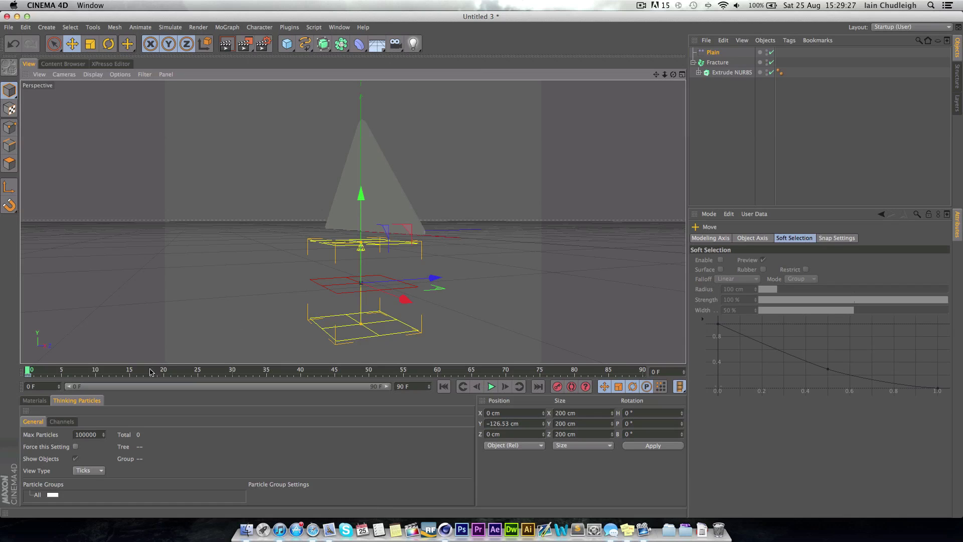
- Animate the Plain effector upward from its frame 0 position to about Y 104 cm at frame 30, and preview the motion
drag(140, 372, 232, 372)
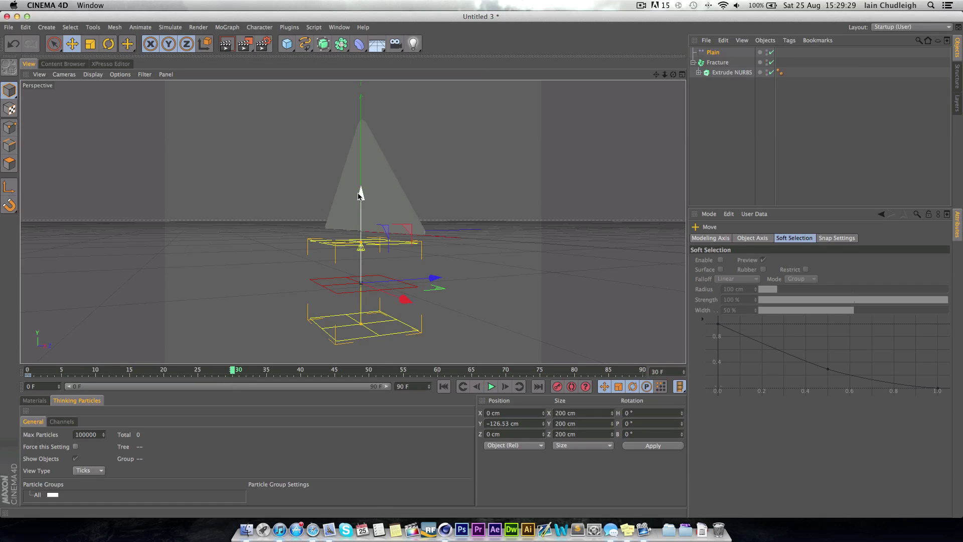
drag(361, 194, 360, 101)
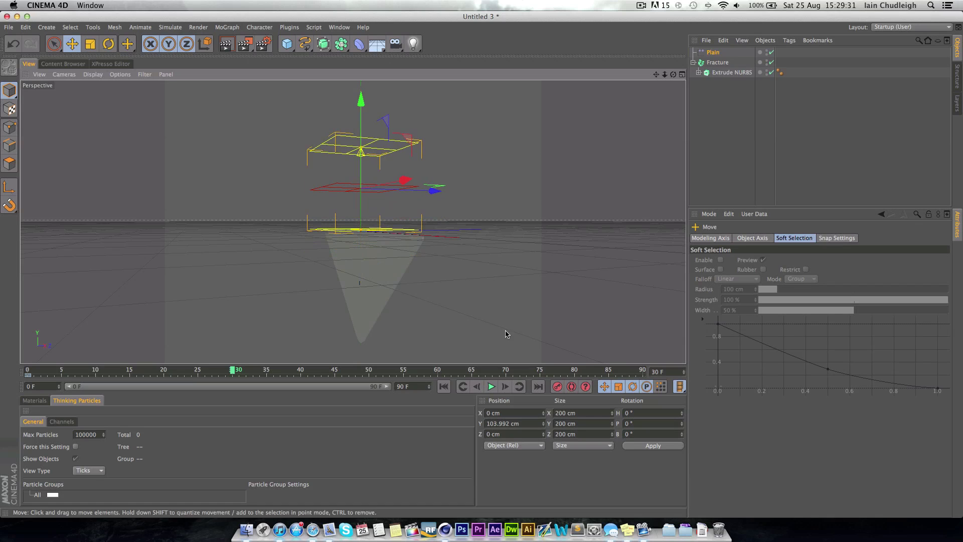
drag(225, 373, 173, 381)
- Group the Plain effector and the Fracture object in a null and rename the null Plain
click(693, 62)
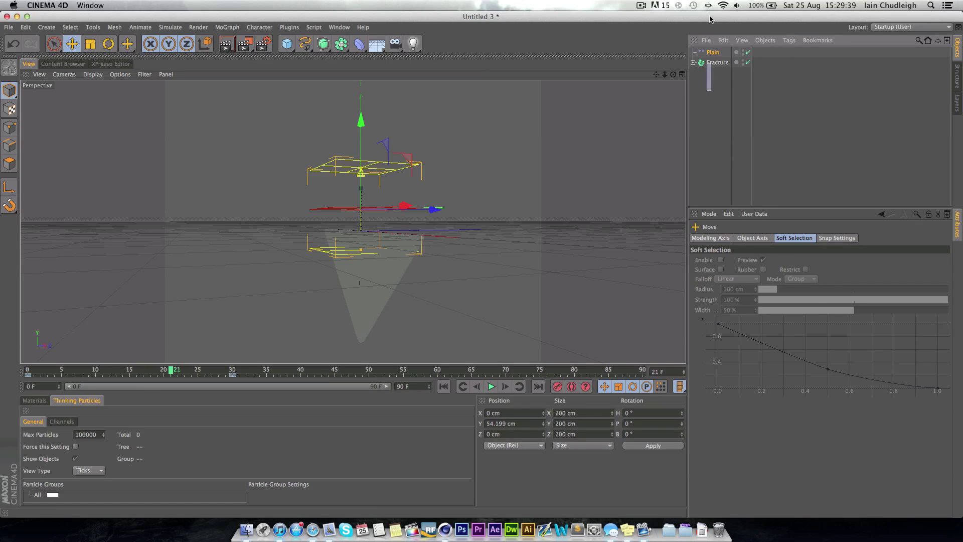
drag(710, 19, 711, 11)
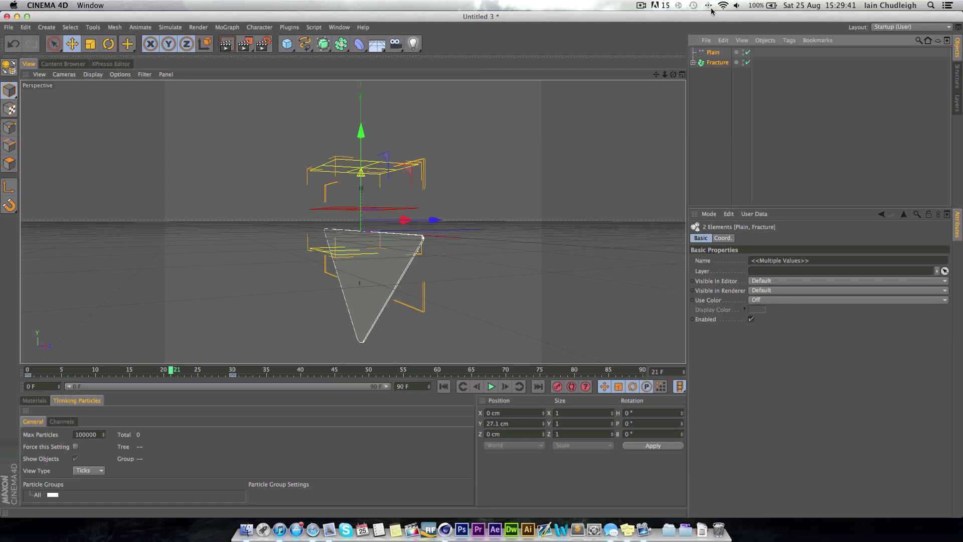
key(alt+g)
double_click(713, 53)
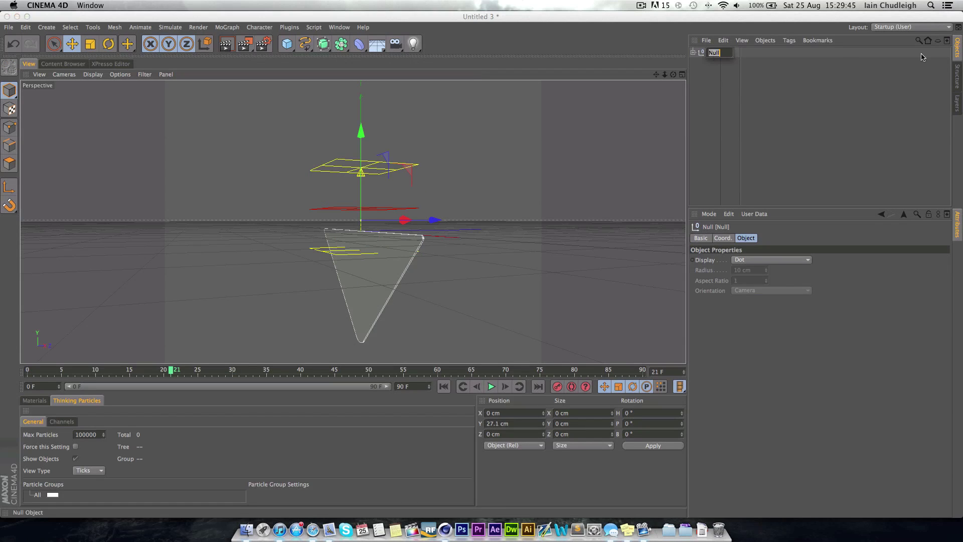
text(Plain)
key(Return)
- Hide the Plain effector inside the Plain null from the viewport and collapse the group
click(695, 57)
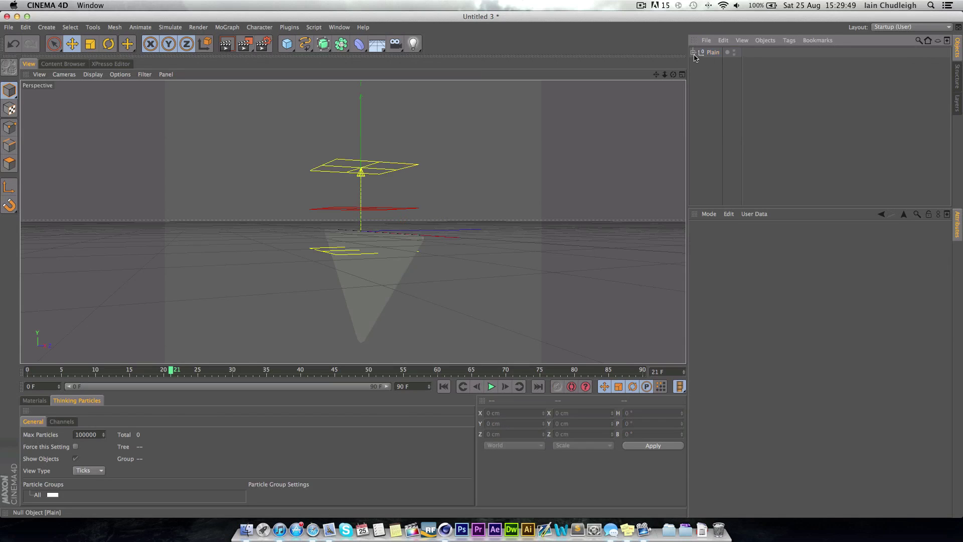
click(693, 53)
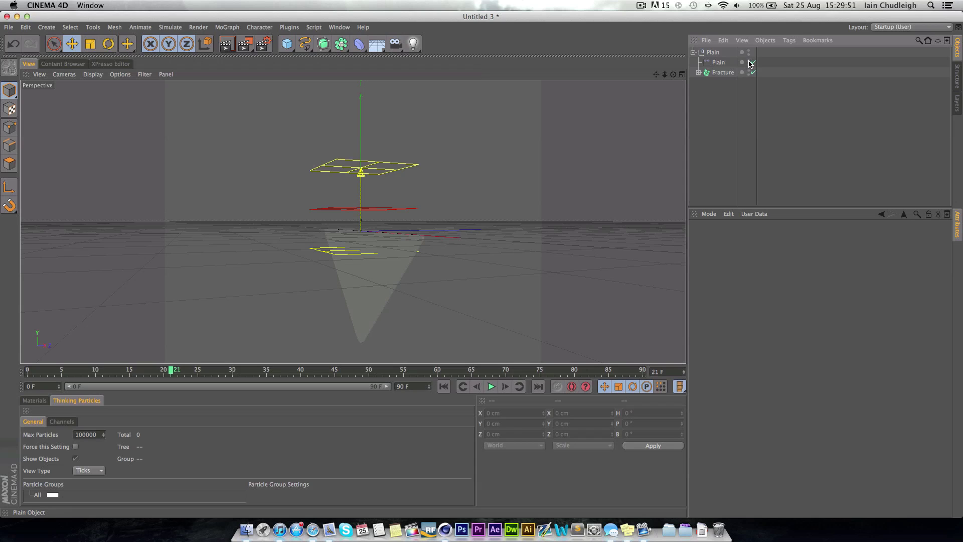
click(750, 63)
click(694, 53)
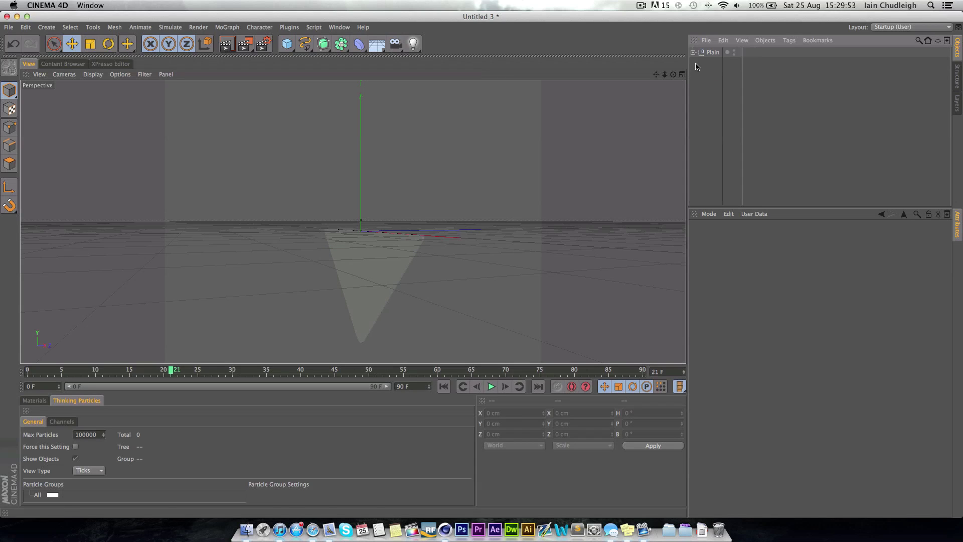
- Add a MoGraph Cloner as the parent of the Plain null
drag(131, 371, 41, 371)
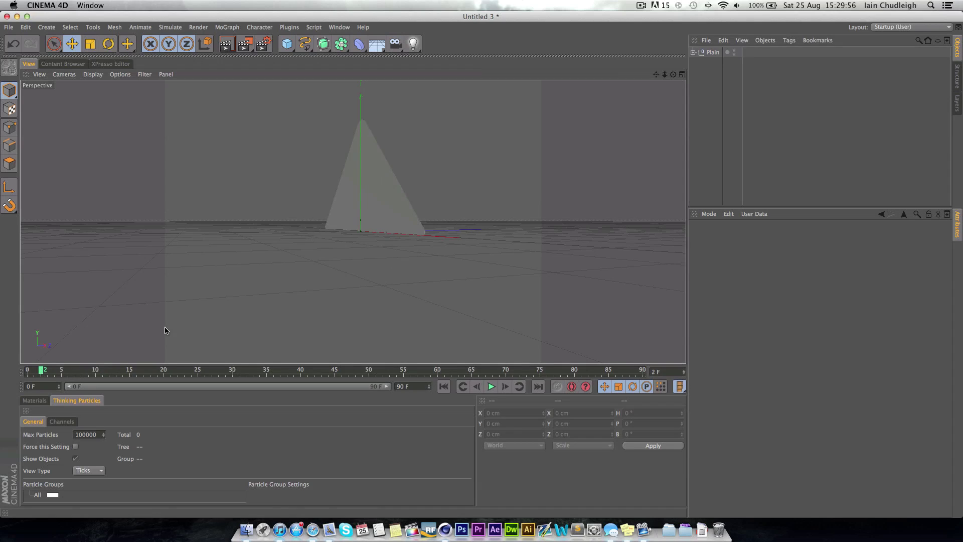
click(713, 53)
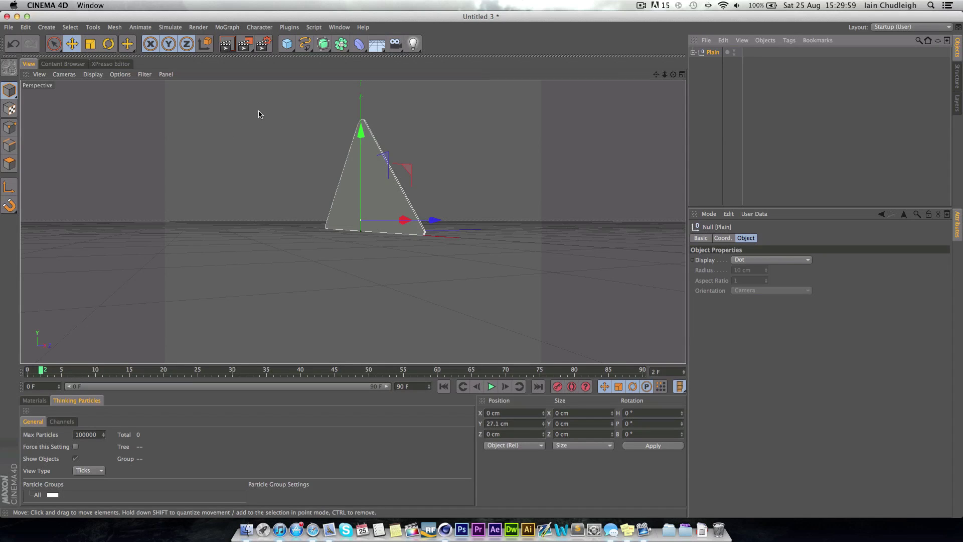
click(227, 27)
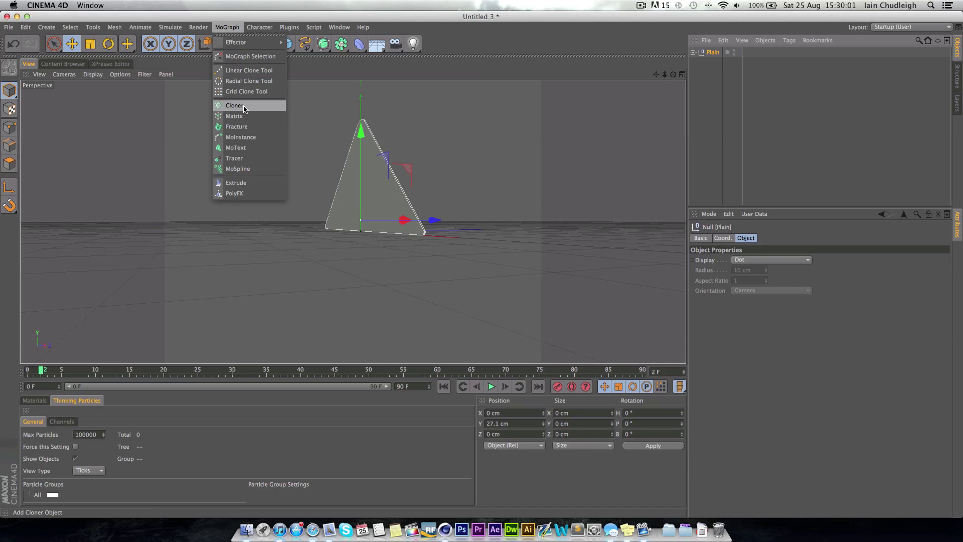
click(245, 108)
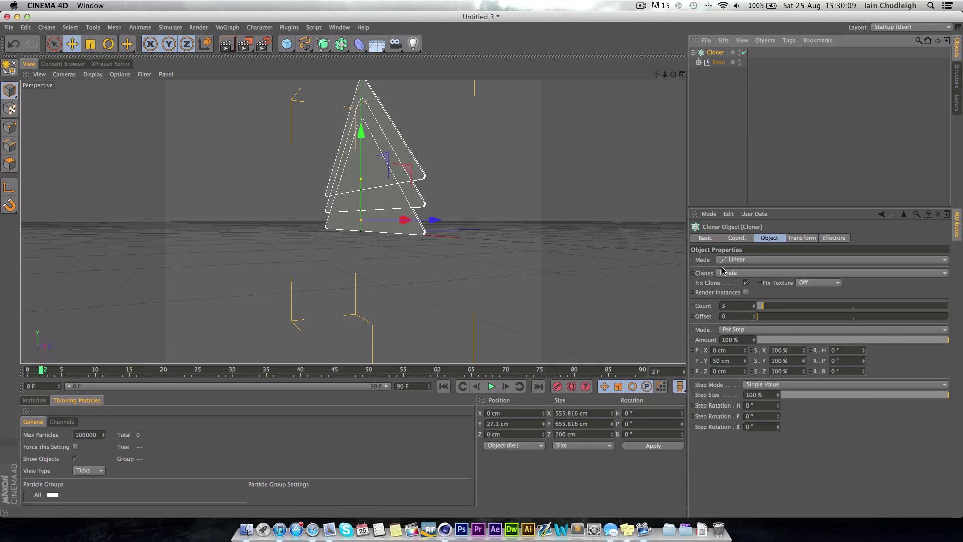
- Set the Cloner's vertical offset (P.Y) to 0 cm and its clone count to 10
click(729, 361)
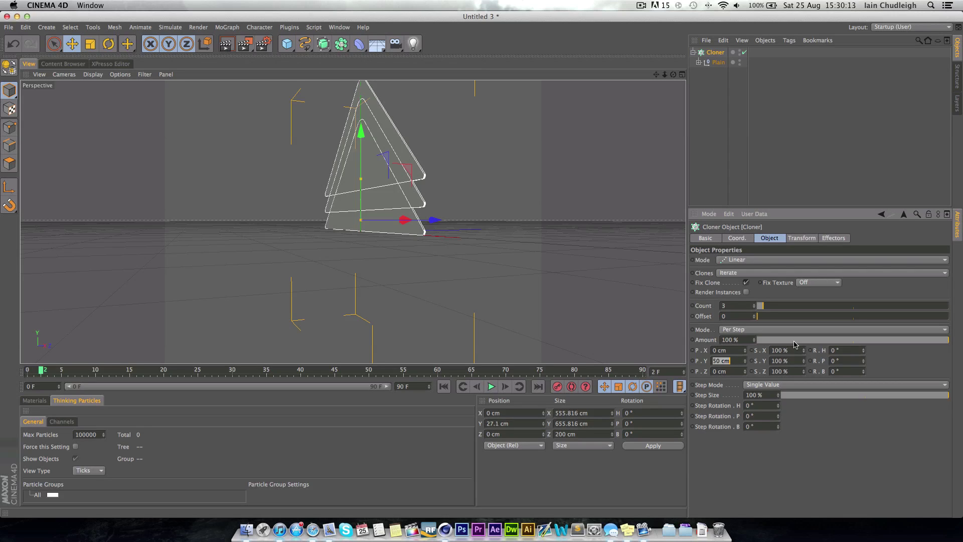
text(0)
key(Return)
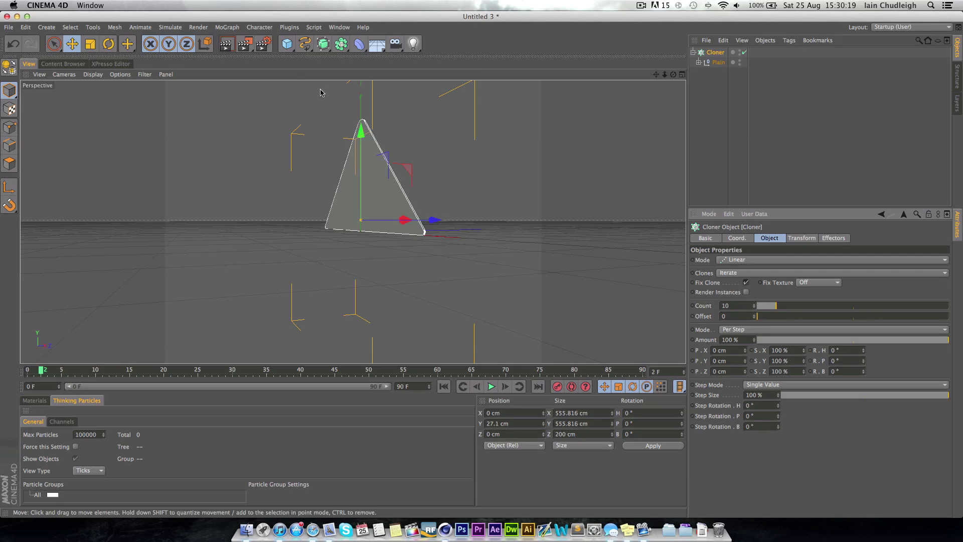
- Add a MoGraph Step effector to the Cloner
click(226, 28)
mouse_move(290, 27)
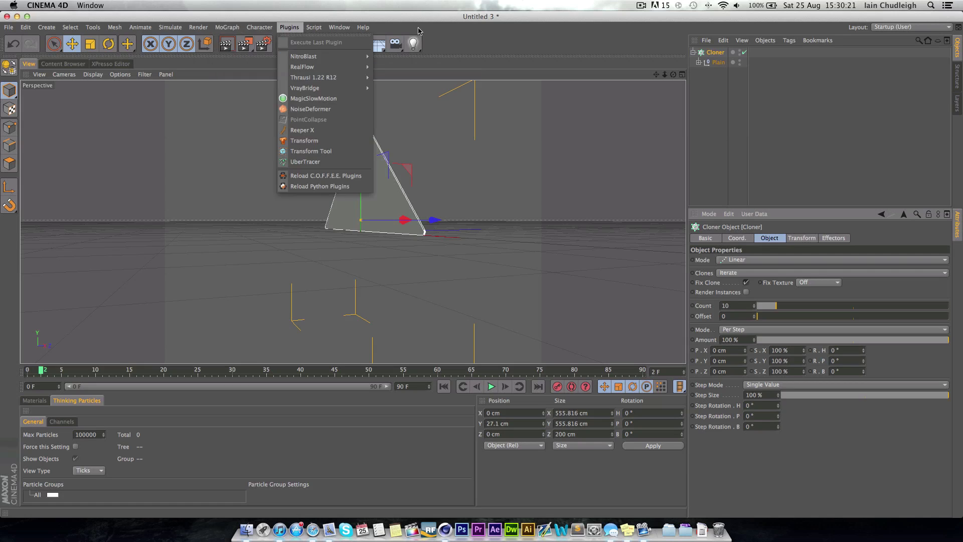
click(720, 58)
click(235, 28)
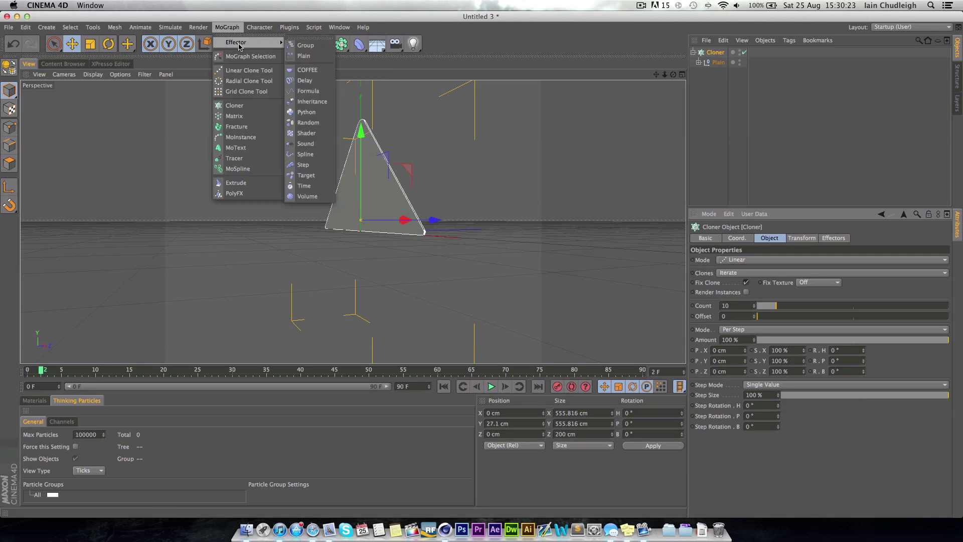
mouse_move(241, 42)
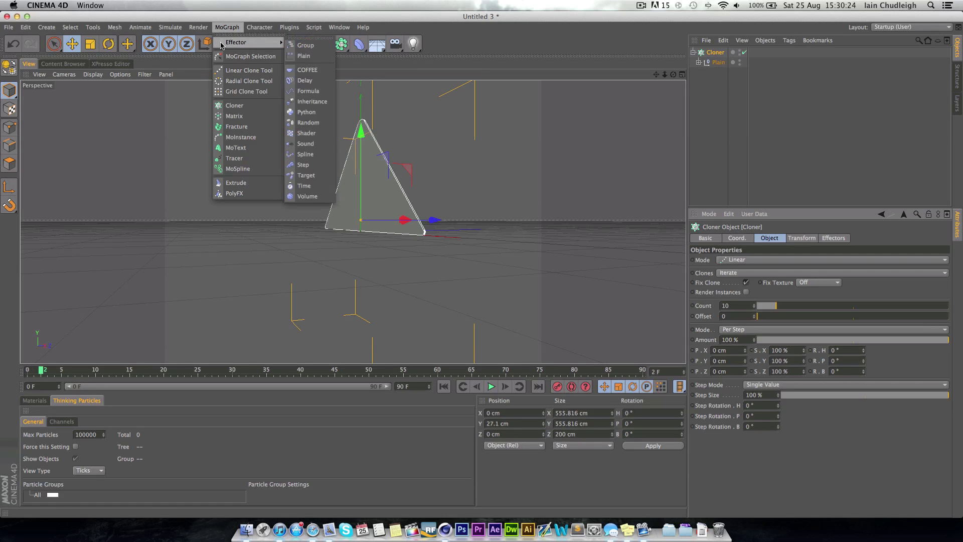
click(306, 166)
- Disable Scale on the Step effector, set its Time Offset to 12 F, and preview the animation up to frame 15
click(798, 238)
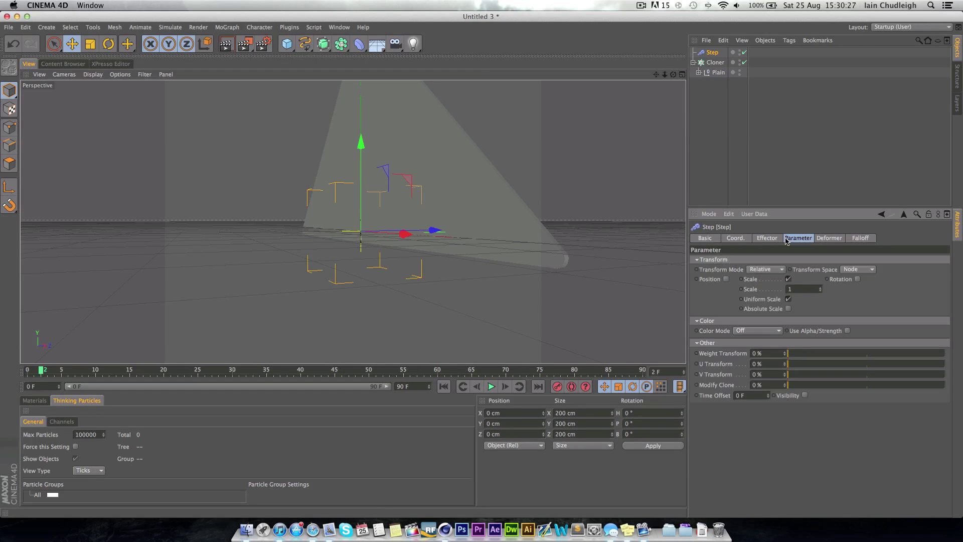
click(788, 279)
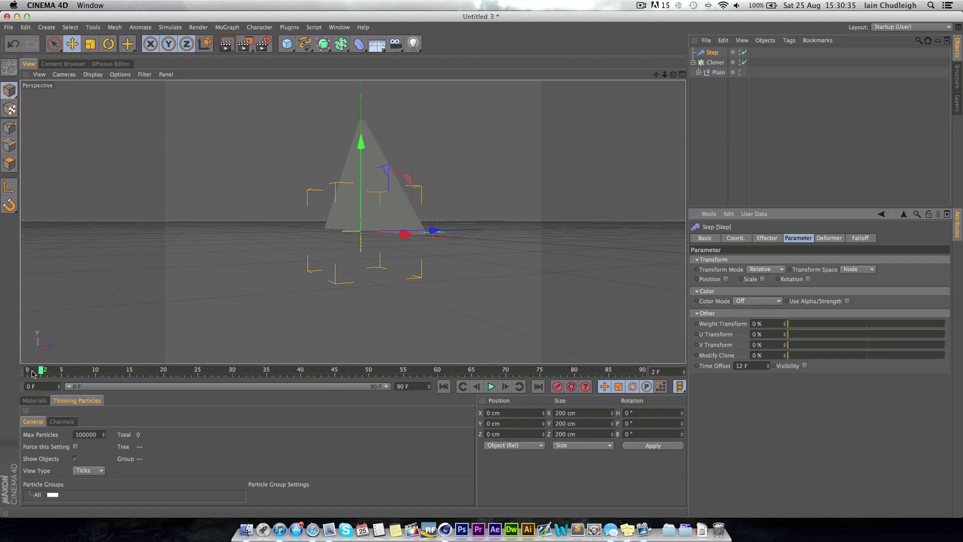
mouse_move(28, 371)
mouse_down()
mouse_move(200, 371)
mouse_move(82, 373)
mouse_move(159, 382)
mouse_move(70, 381)
mouse_move(129, 381)
mouse_up()
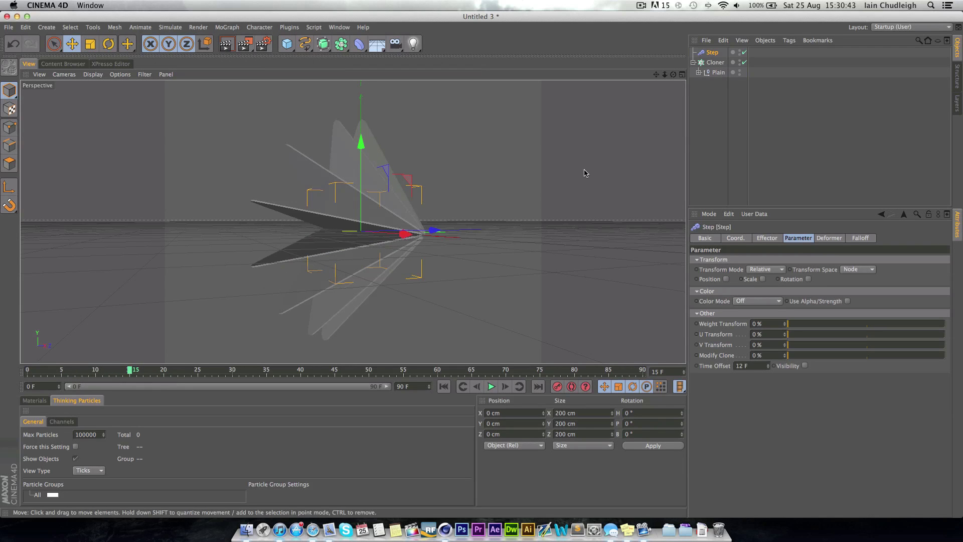
- Create a new material and set its color to pure red (255, 0, 0)
click(34, 401)
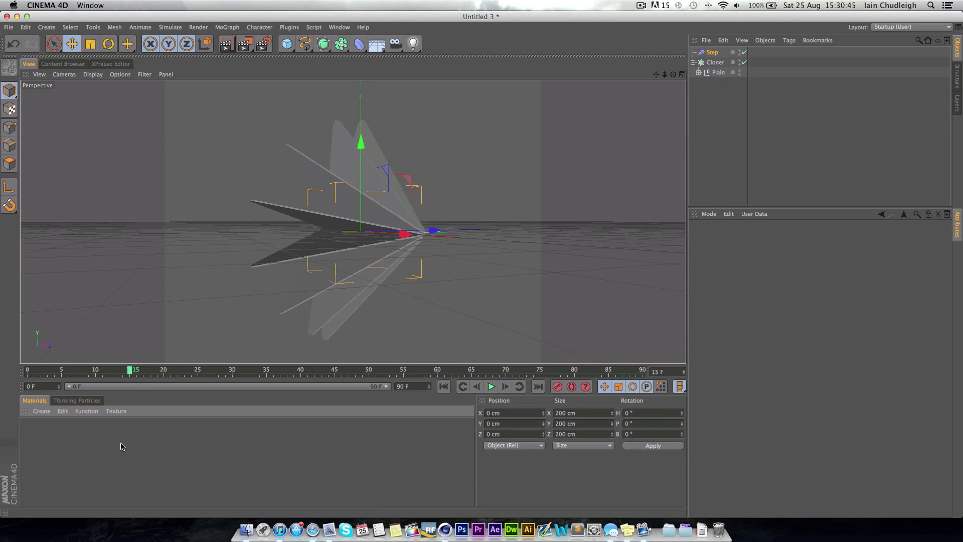
double_click(122, 445)
double_click(35, 433)
click(272, 115)
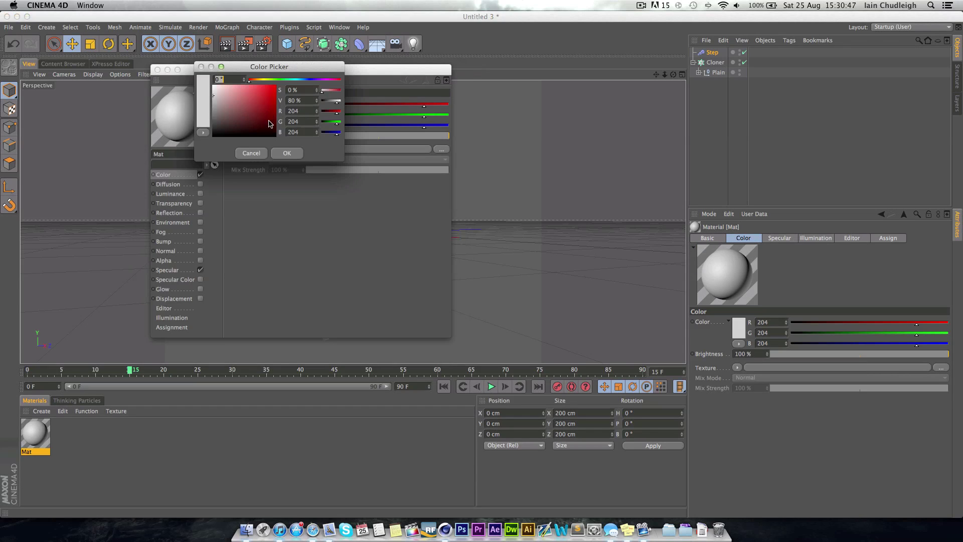
click(295, 153)
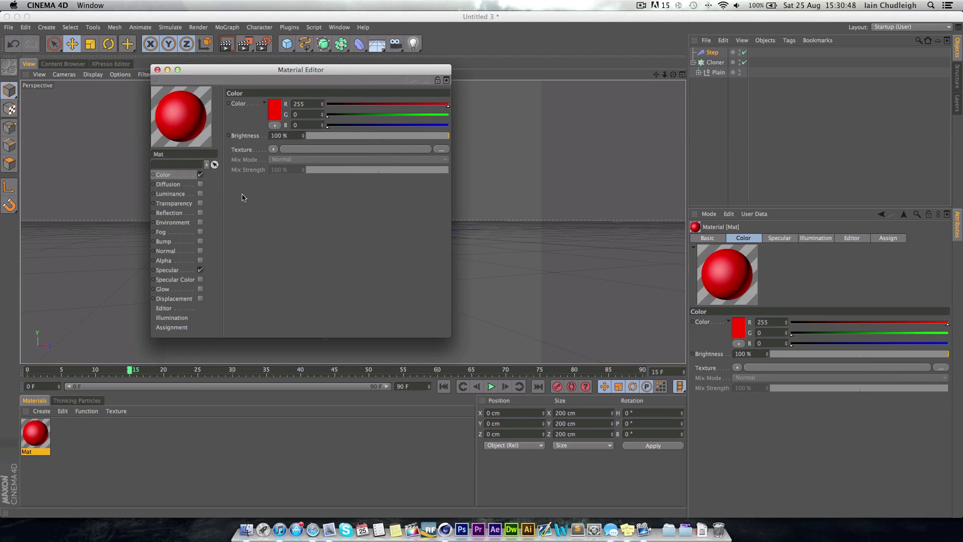
- Create a second material and set its color to lime green (178, 255, 0)
double_click(99, 430)
click(275, 110)
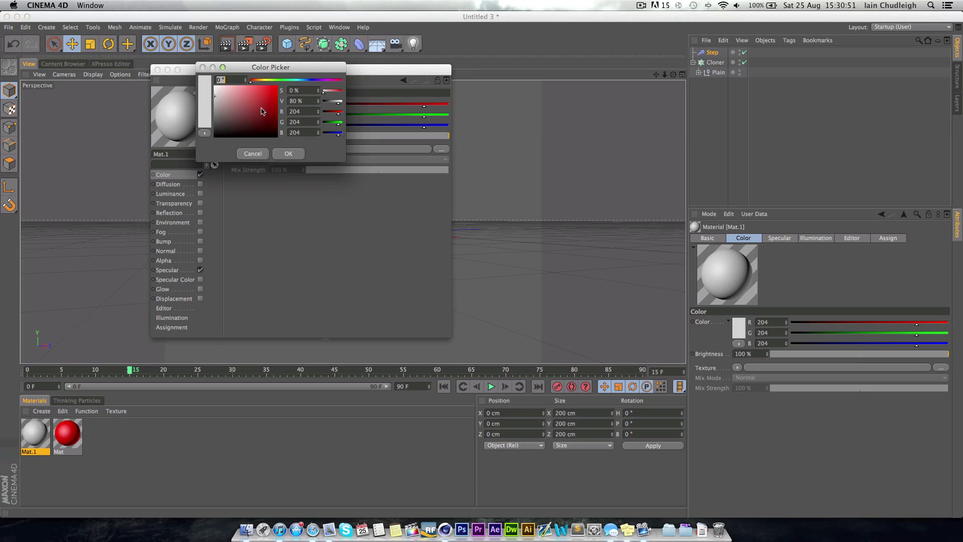
click(277, 117)
click(281, 80)
drag(281, 81, 270, 80)
click(276, 86)
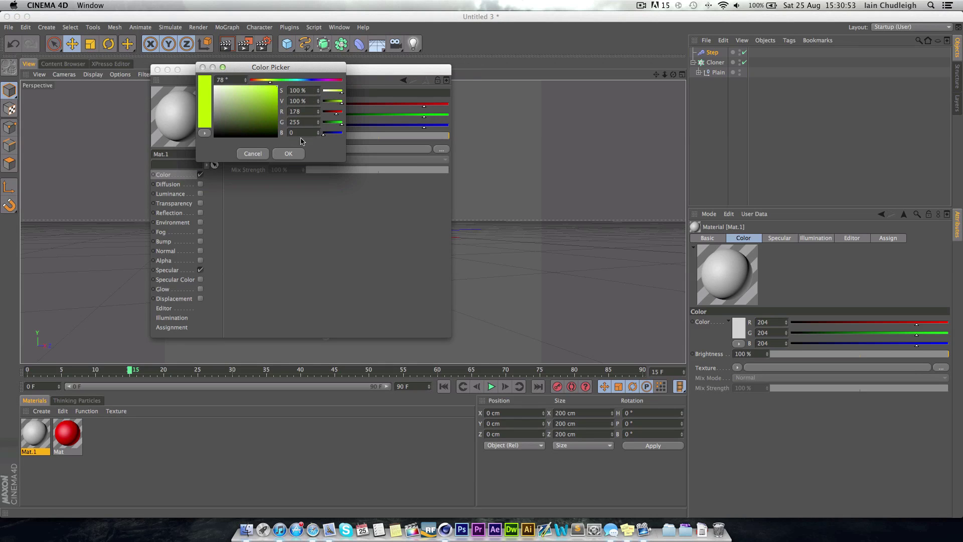
click(288, 153)
- Duplicate the red material, change the copy's color to bright blue (0, 157, 255), and close the Material Editor
ctrl+drag(74, 435, 111, 435)
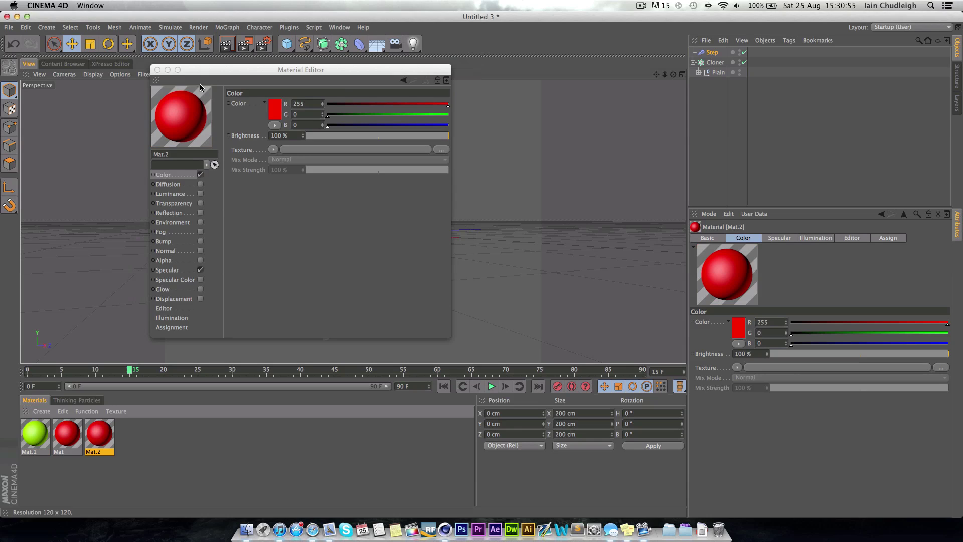
click(273, 106)
drag(283, 75, 304, 72)
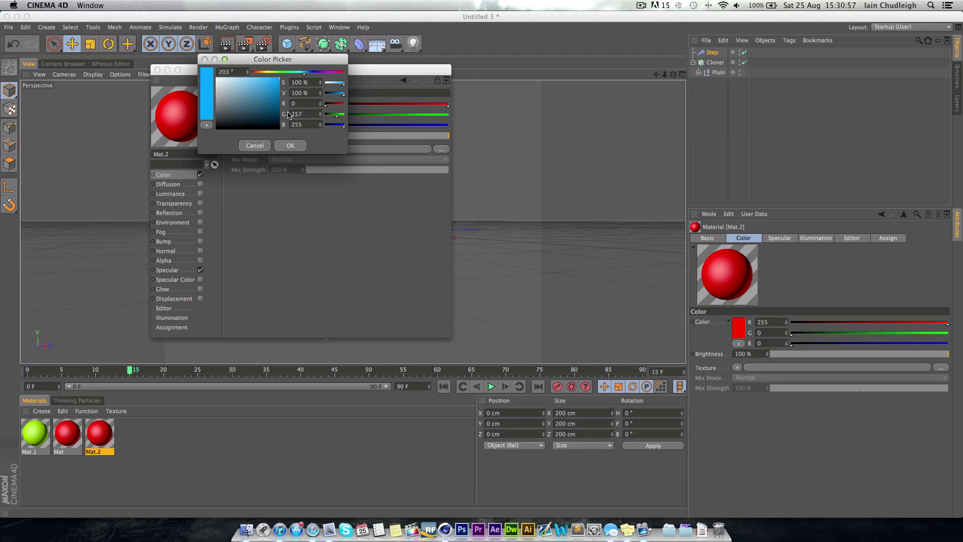
click(290, 146)
click(158, 70)
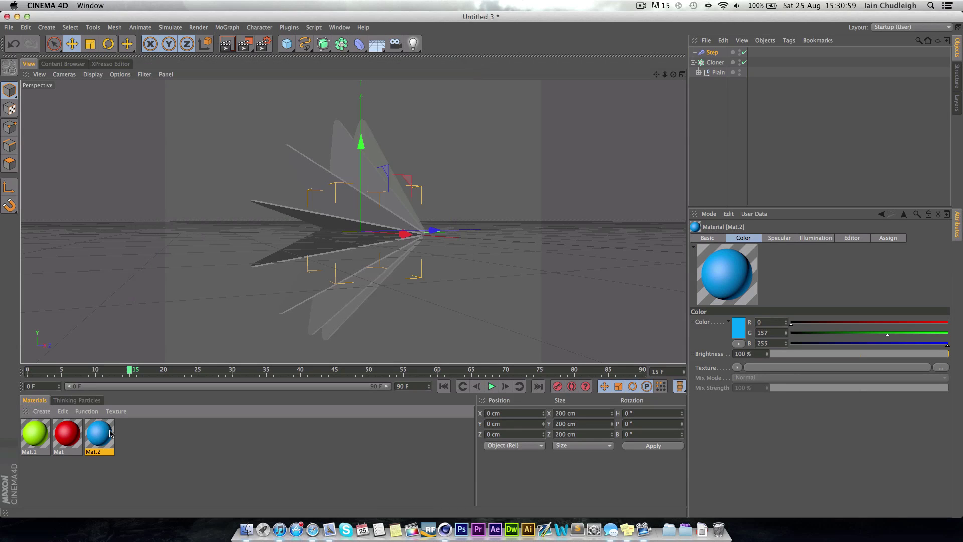
- Apply the blue material to the Cloner for a test render, and move its texture tag onto the Plain null
drag(715, 65, 716, 64)
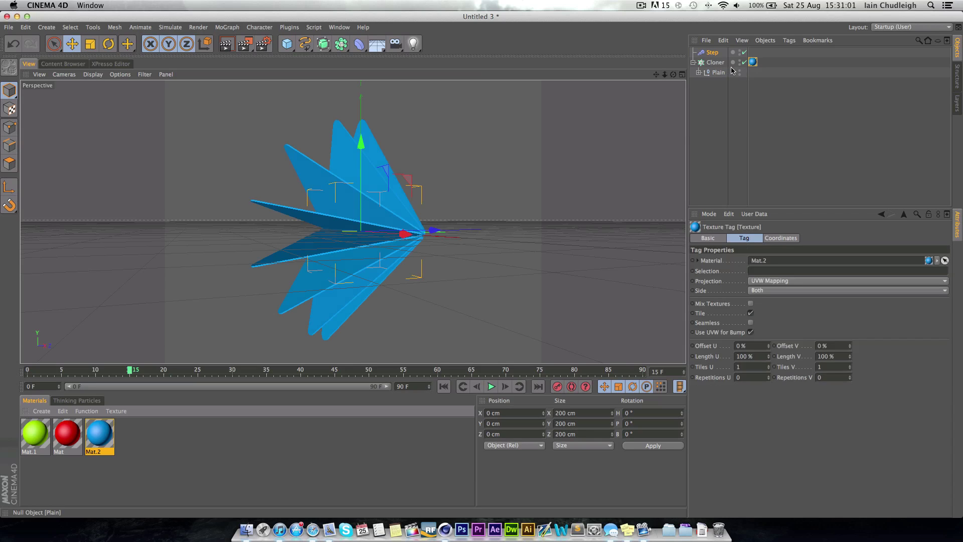
key(ctrl+r)
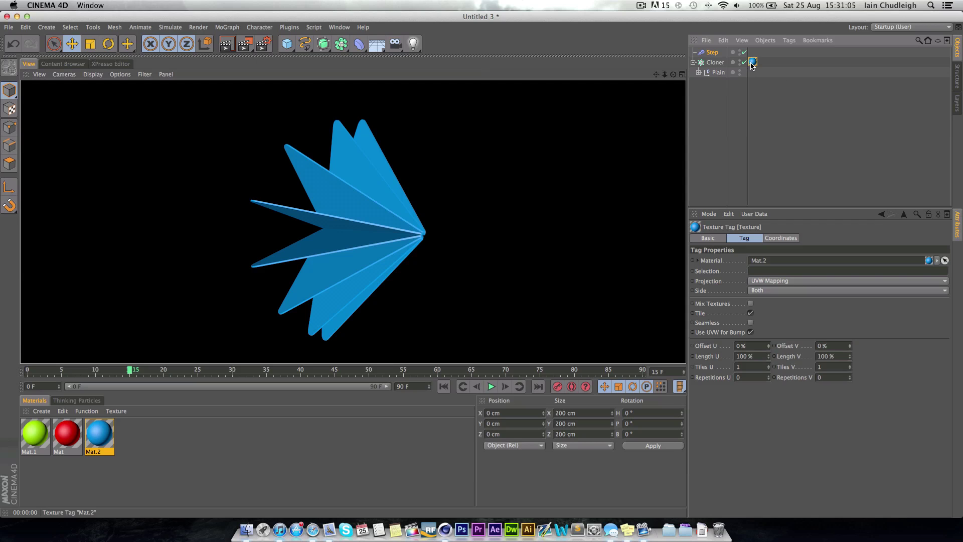
drag(731, 75, 718, 74)
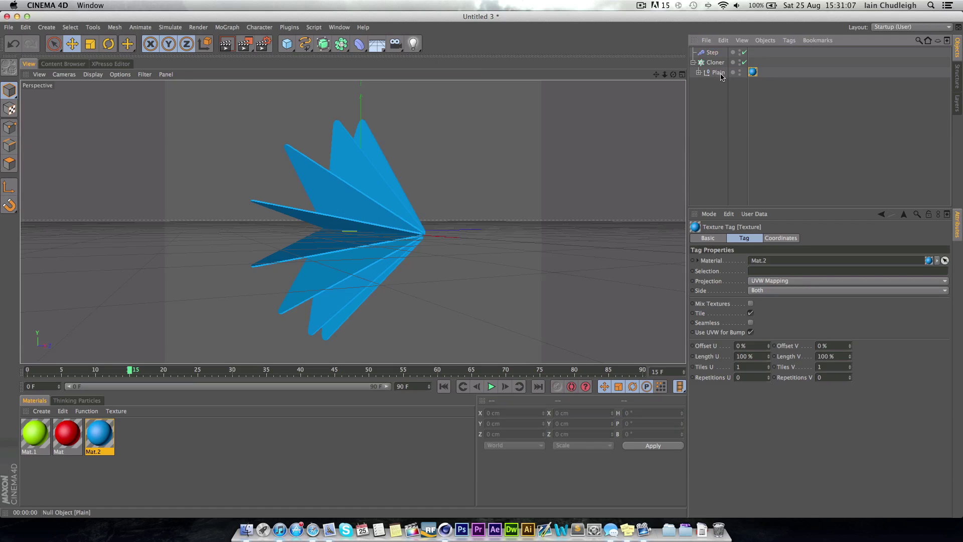
- Duplicate the Plain null twice inside the Cloner and replace the blue material on Plain.1 with the red one
click(719, 72)
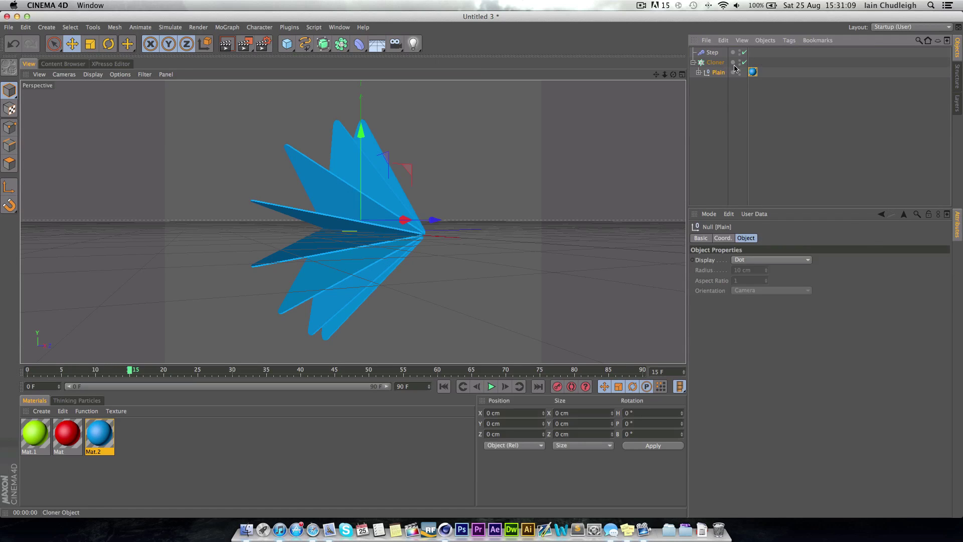
mouse_move(718, 75)
ctrl+mouse_down()
mouse_move(721, 86)
mouse_move(721, 77)
ctrl+mouse_up()
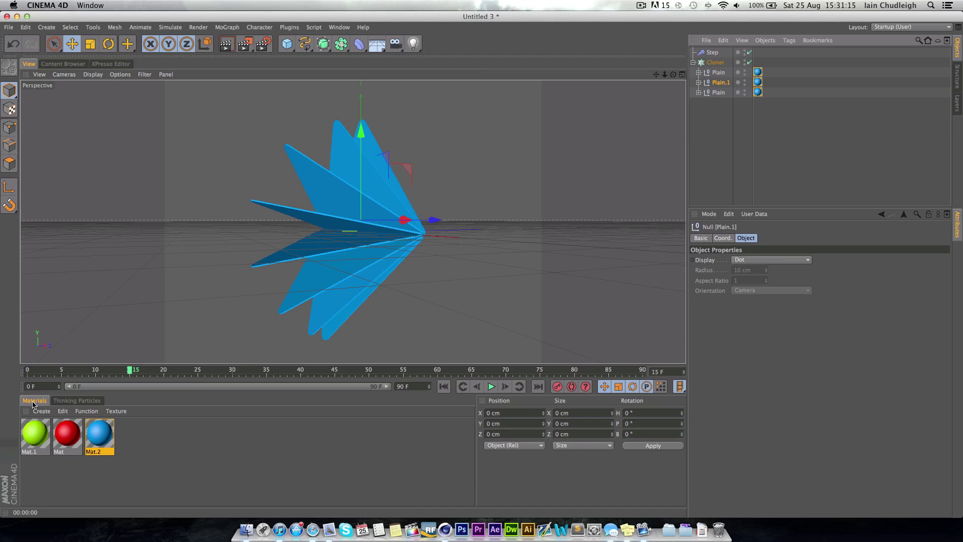
drag(760, 84, 759, 82)
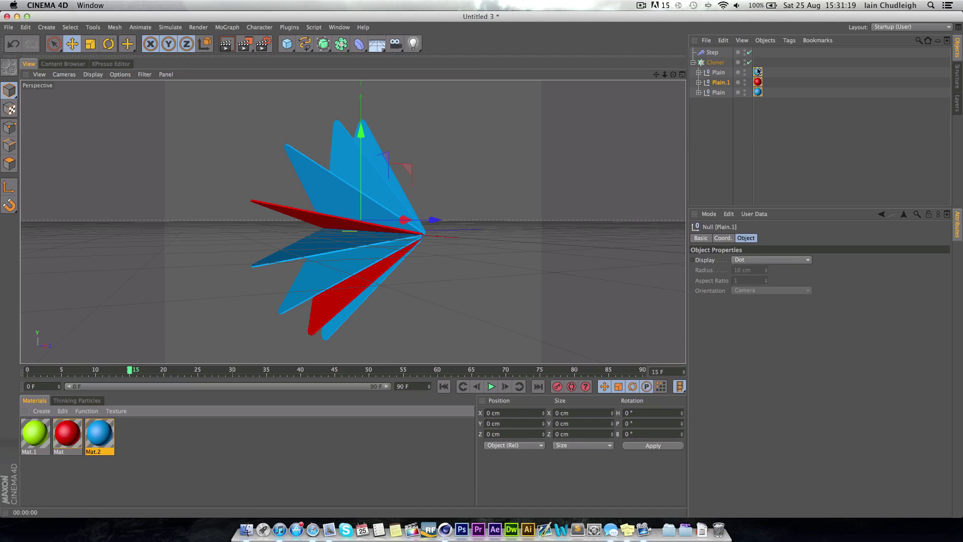
- Replace the blue material on the first Plain null with the lime green one and test-render the view
drag(758, 71, 757, 72)
key(super+r)
mouse_move(280, 281)
alt+mouse_down()
mouse_move(419, 251)
mouse_move(285, 277)
alt+mouse_up()
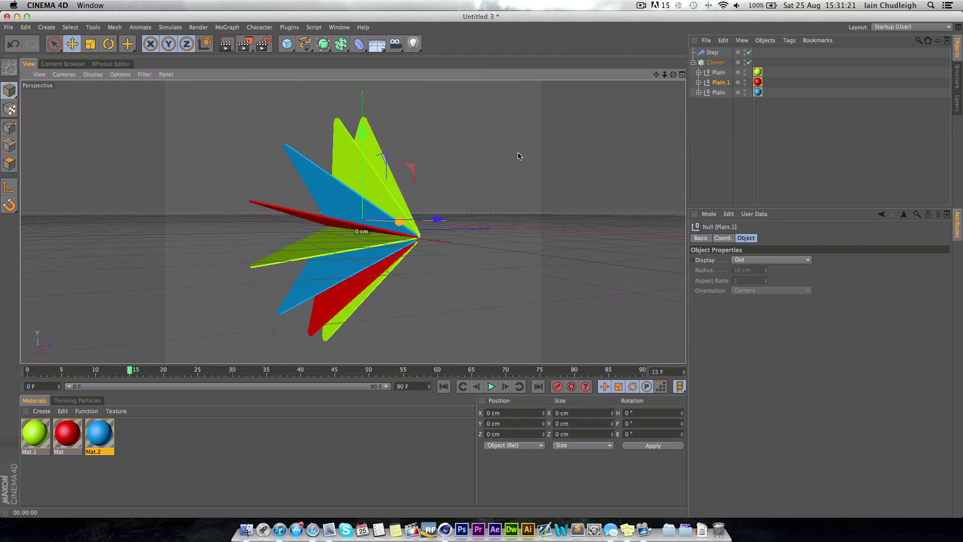
- Try the Cloner's Random clone order with the seed set to 123605, and test-render the color distribution
click(716, 62)
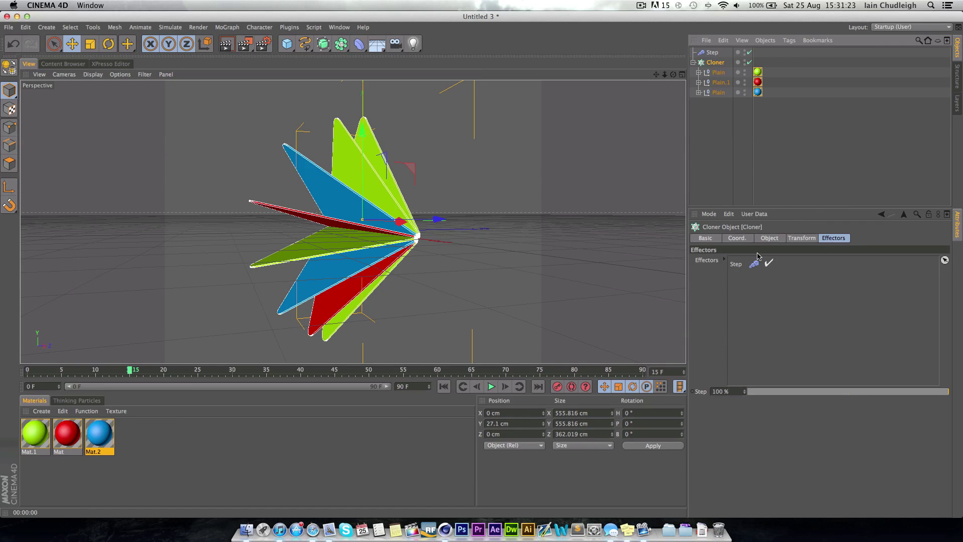
click(770, 239)
click(747, 273)
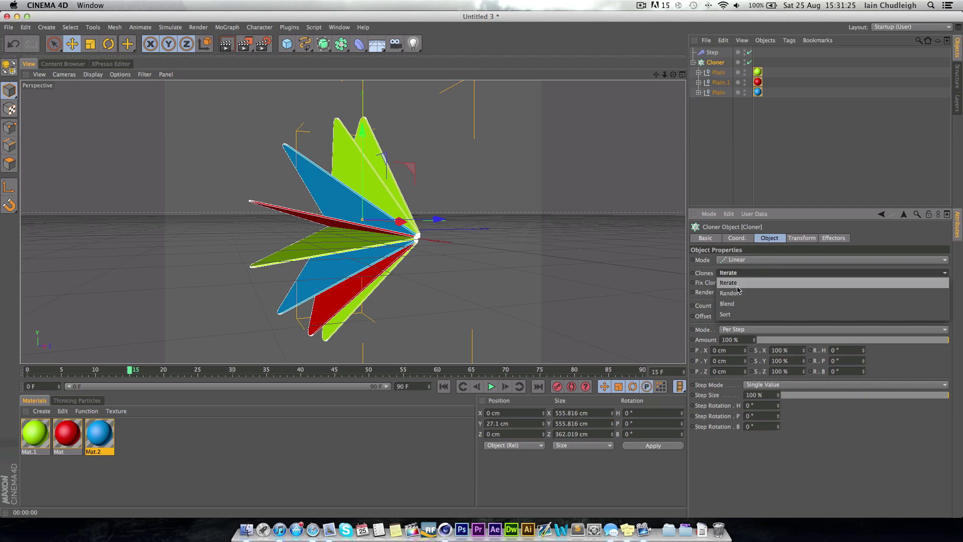
click(737, 282)
key(ctrl+r)
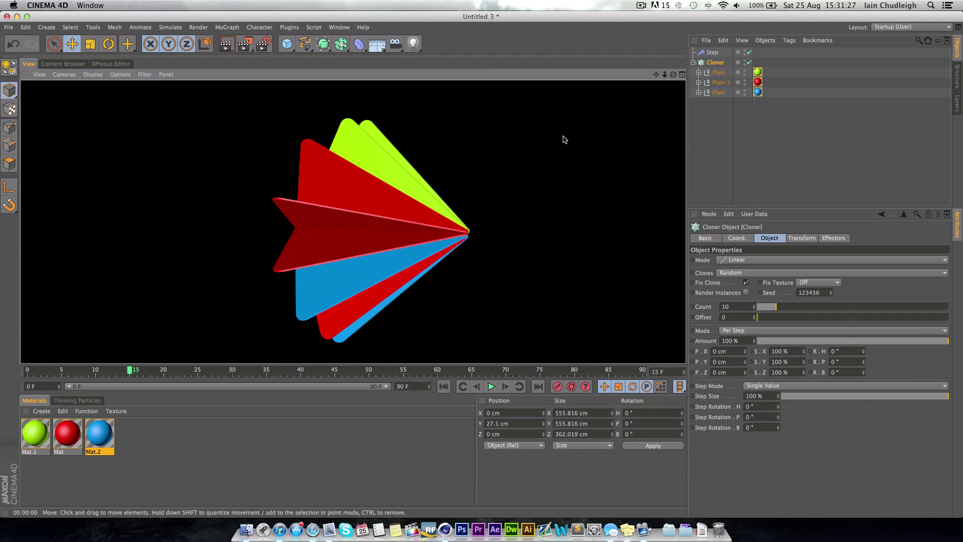
alt+drag(565, 140, 526, 150)
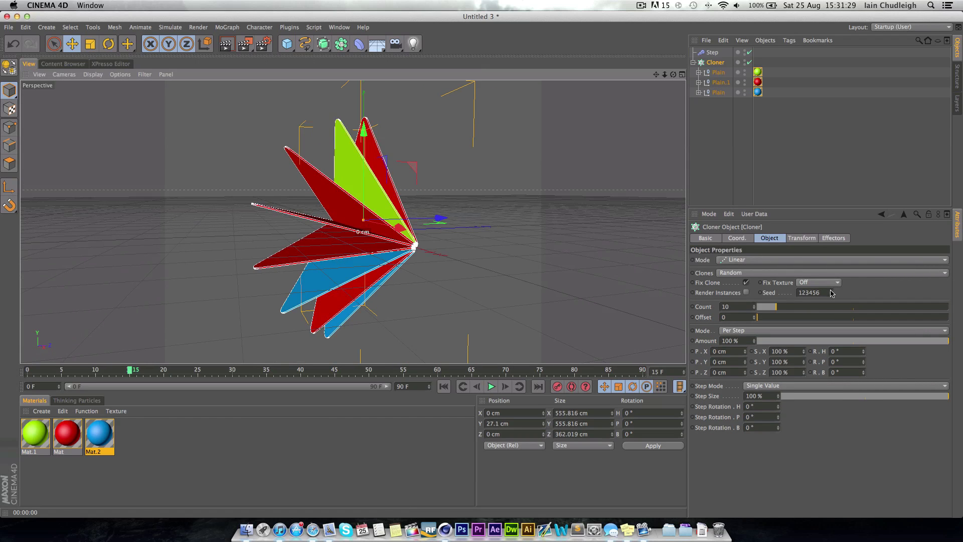
drag(831, 293, 832, 294)
key(ctrl+r)
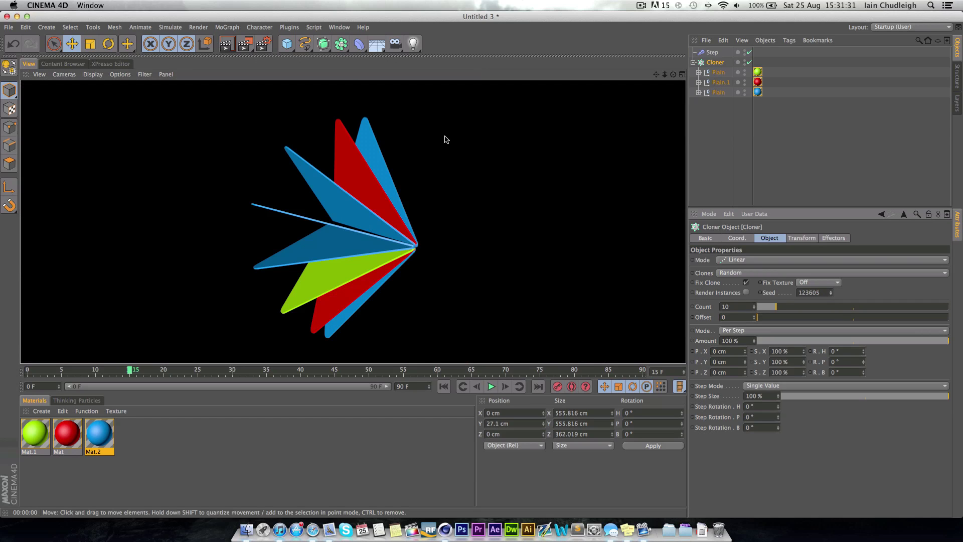
- Try the Cloner's Blend and Sort clone modes with a test render, and restore the Iterate mode
click(768, 274)
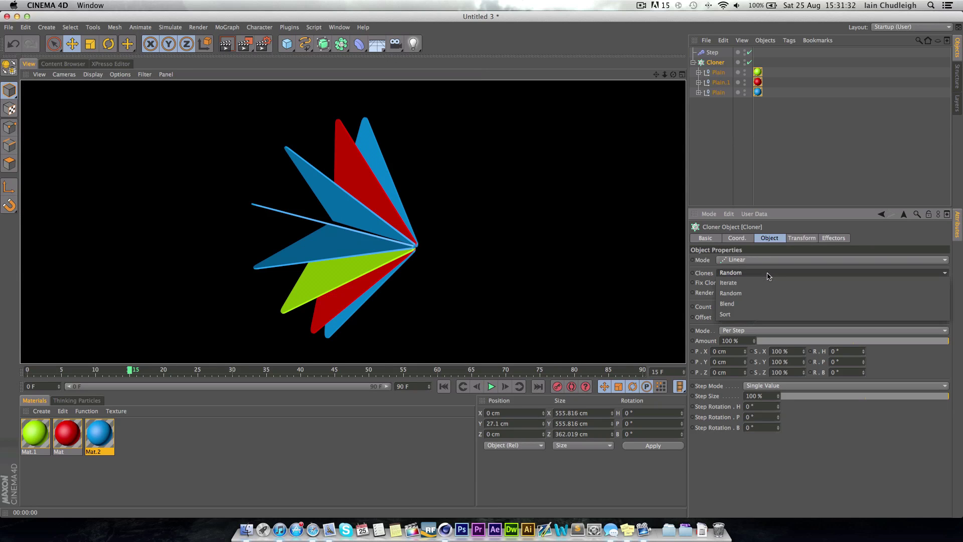
click(759, 308)
click(755, 274)
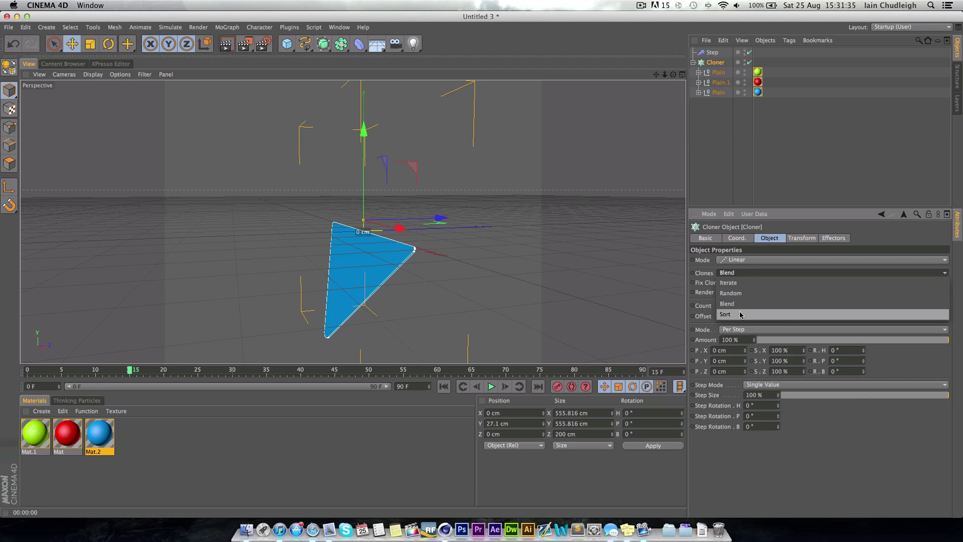
click(757, 318)
key(ctrl+r)
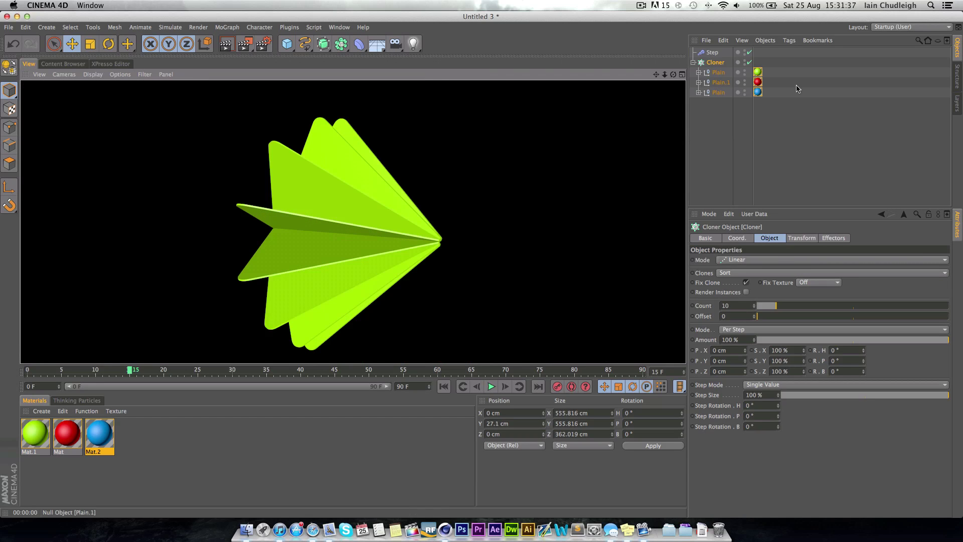
click(743, 274)
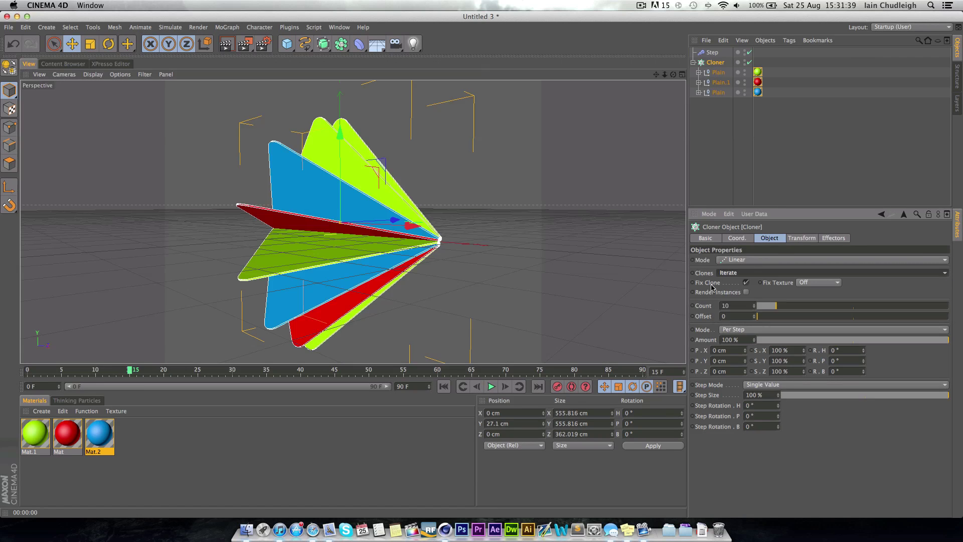
click(743, 284)
- Check the Plain nulls inside the Cloner and scrub the timeline to frame 19 to preview the colored unfolding
click(722, 73)
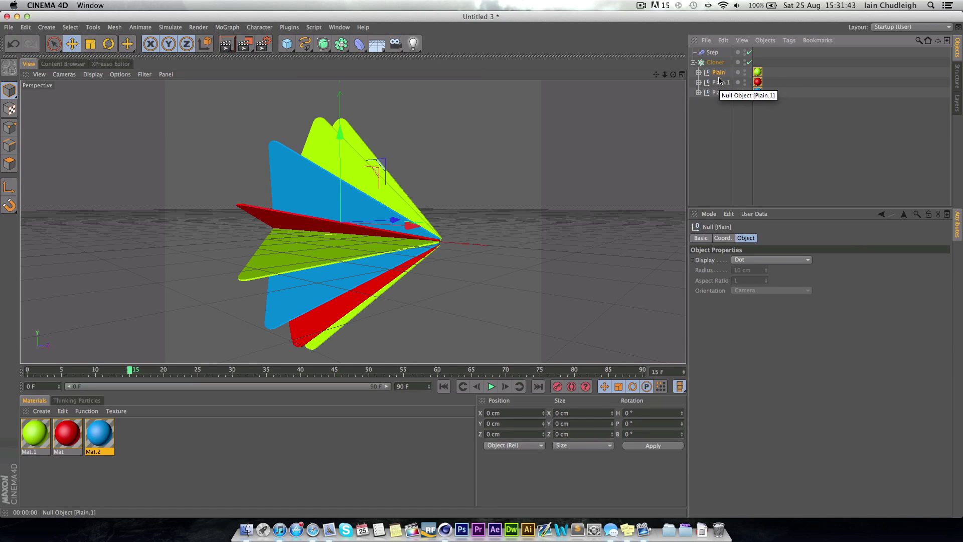
click(718, 92)
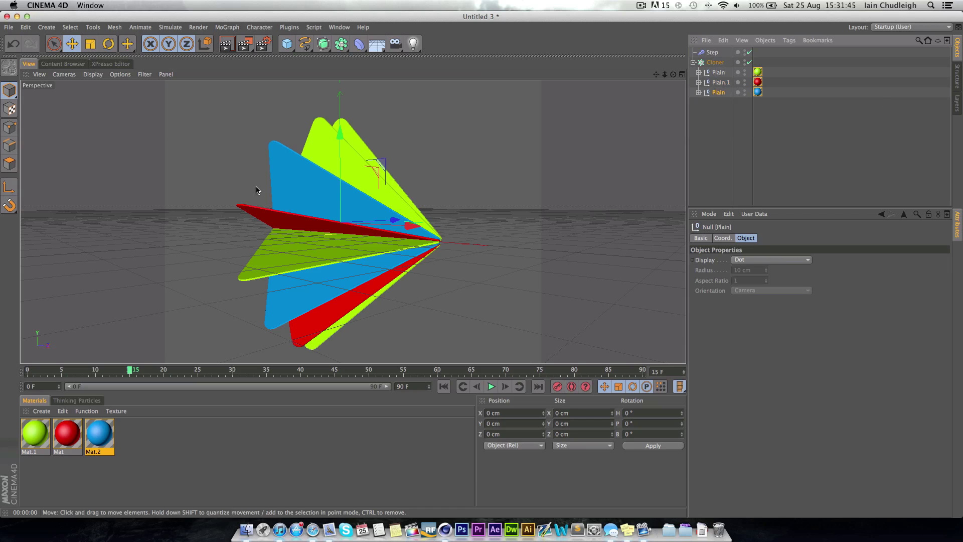
drag(86, 371, 156, 380)
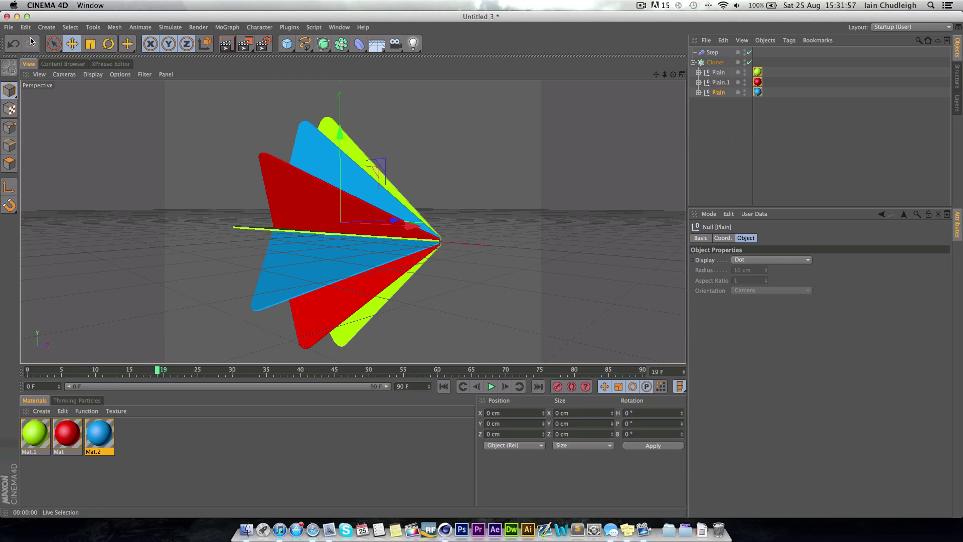
- Open the recent file Theory.c4d and scrub its animation to frame 20
click(8, 27)
mouse_move(42, 175)
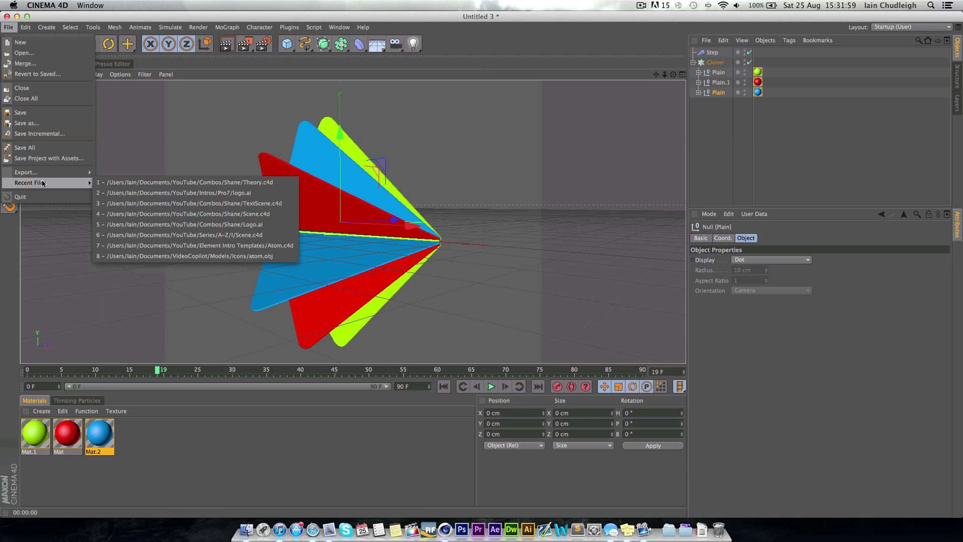
click(177, 184)
drag(51, 372, 163, 368)
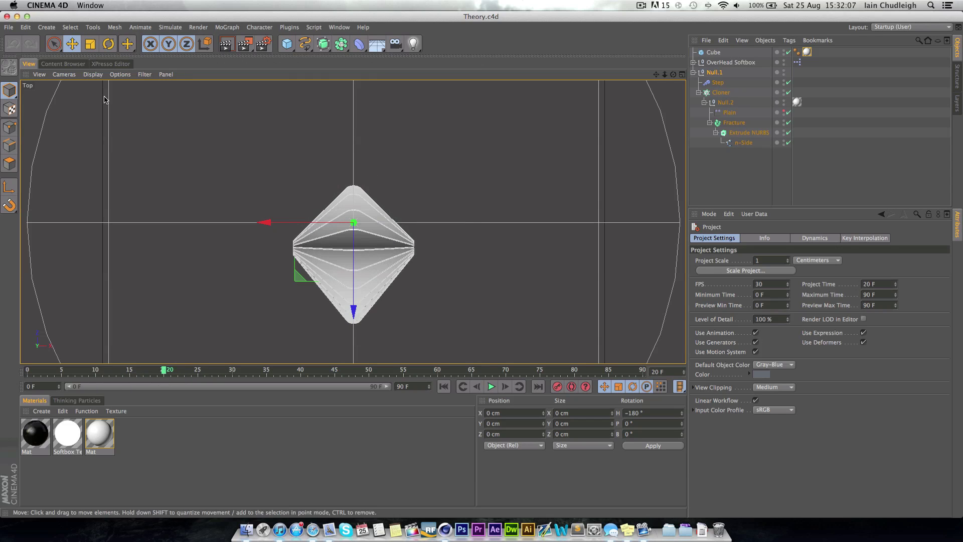
- Open the recent project Scene.c4d from the Combos/Shane folder
click(10, 30)
click(13, 45)
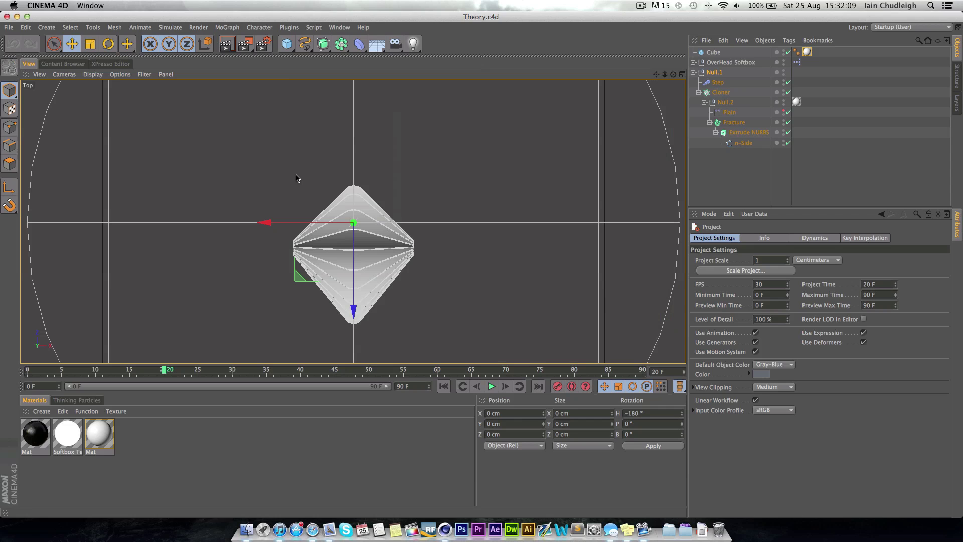
click(8, 27)
mouse_move(40, 182)
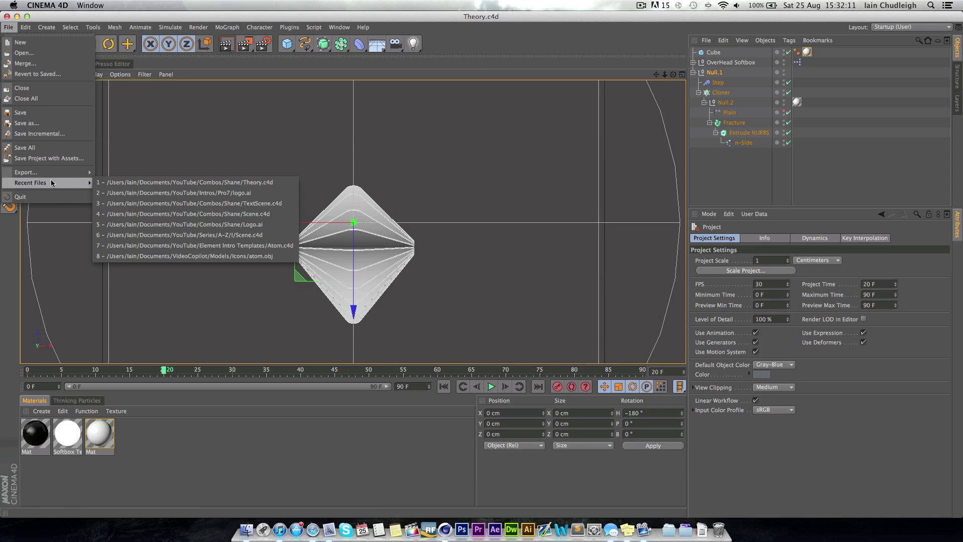
click(157, 214)
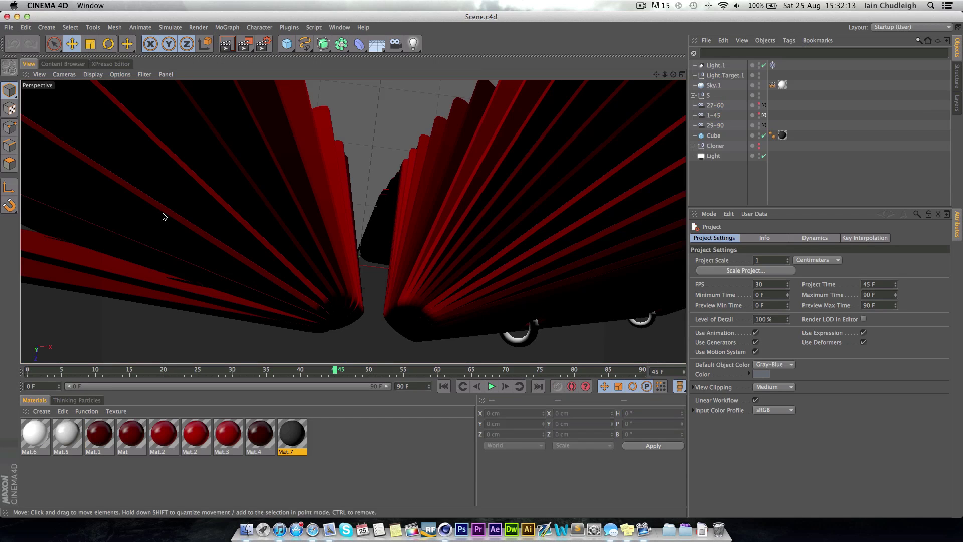
- Leave the 1-45 camera view and expand the Cloner null and its Right 1 group to examine the nested nulls
click(764, 116)
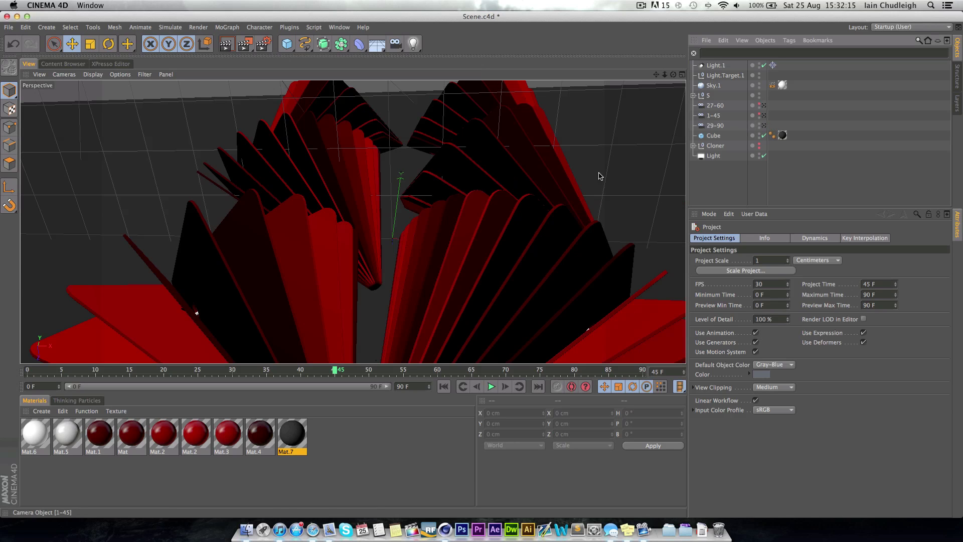
click(714, 146)
click(694, 146)
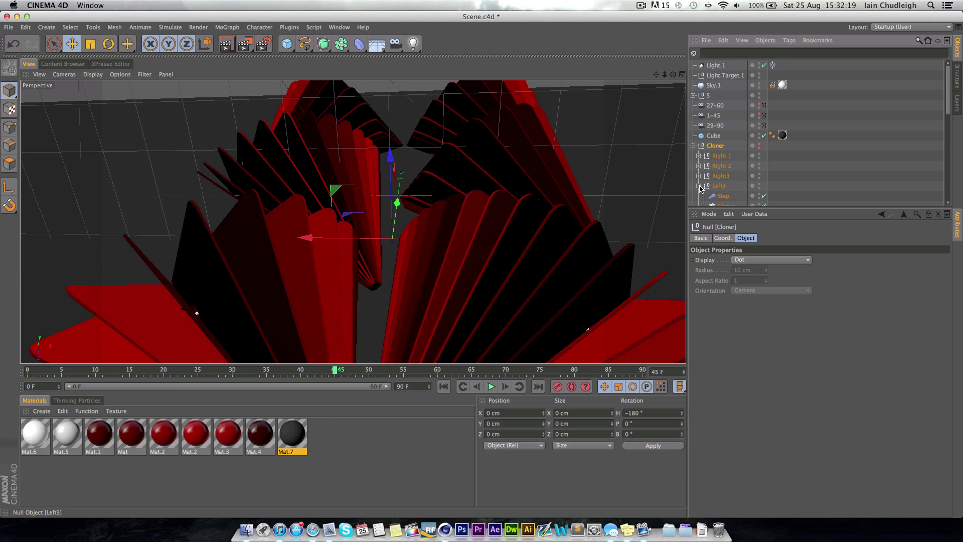
scroll(511, 226, down, 8)
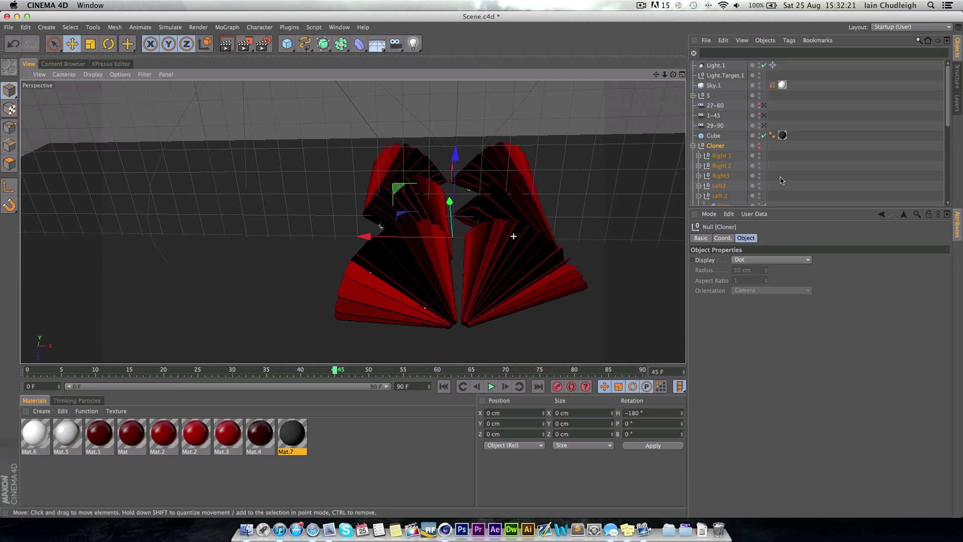
click(699, 155)
scroll(720, 173, down, 3)
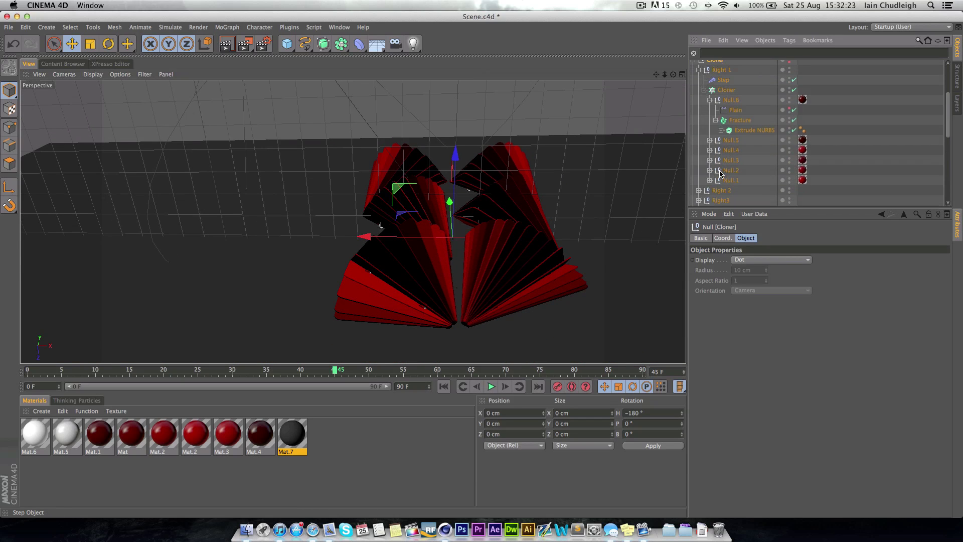
- Copy Null.6 from the Right 1 cloner into a new project and examine its triangle up close
click(731, 99)
key(ctrl+c)
key(ctrl+n)
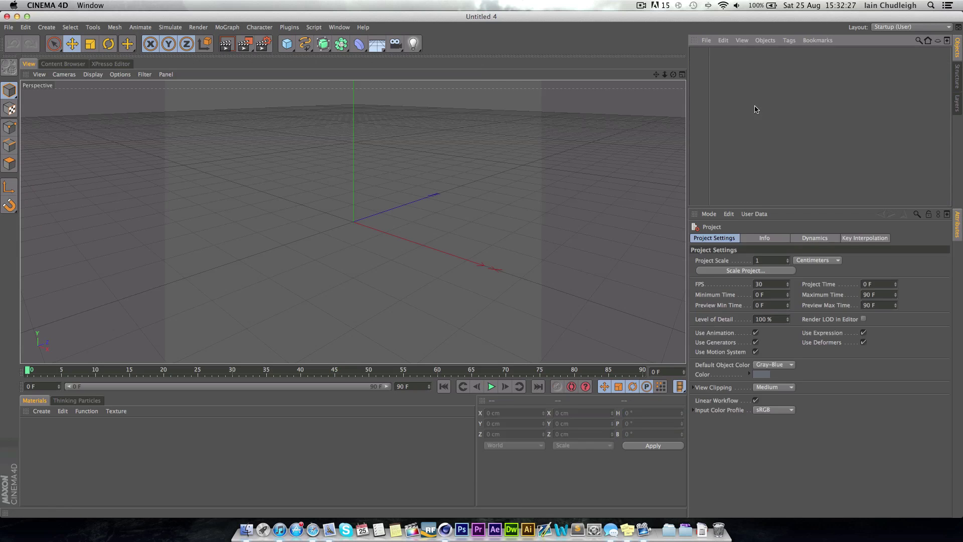
key(ctrl+v)
scroll(521, 129, up, 3)
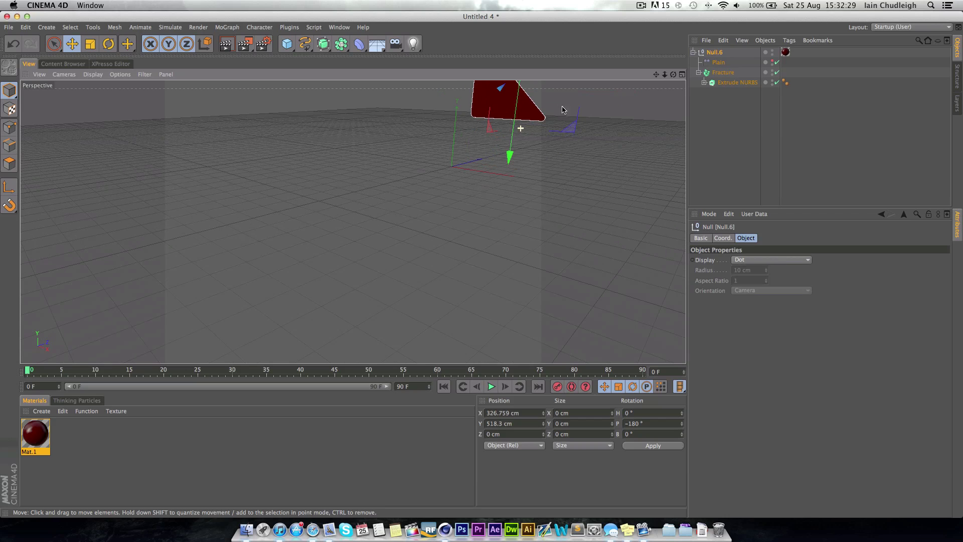
drag(656, 75, 613, 176)
scroll(491, 158, up, 8)
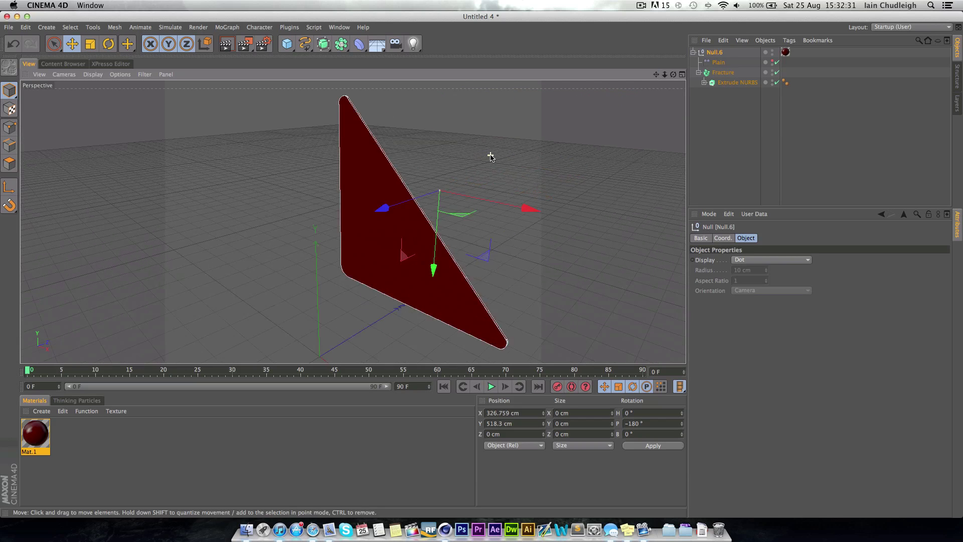
alt+drag(424, 200, 470, 187)
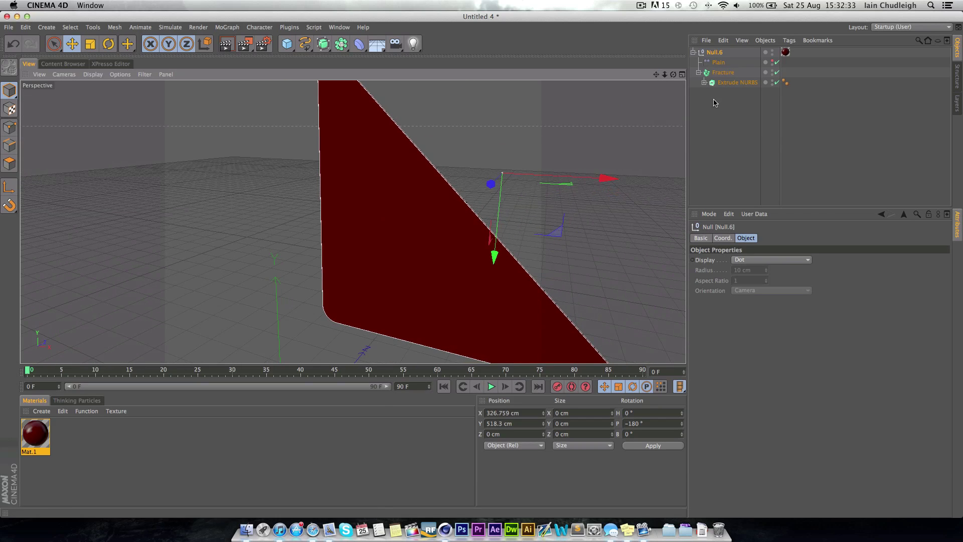
- Expand the Extrude NURBS to inspect its Rectangle spline, and close the temporary project to return to Scene.c4d
click(704, 83)
click(719, 94)
alt+drag(577, 158, 558, 165)
key(super+z)
key(super+z)
key(super+z)
key(super+z)
key(super+z)
key(super+z)
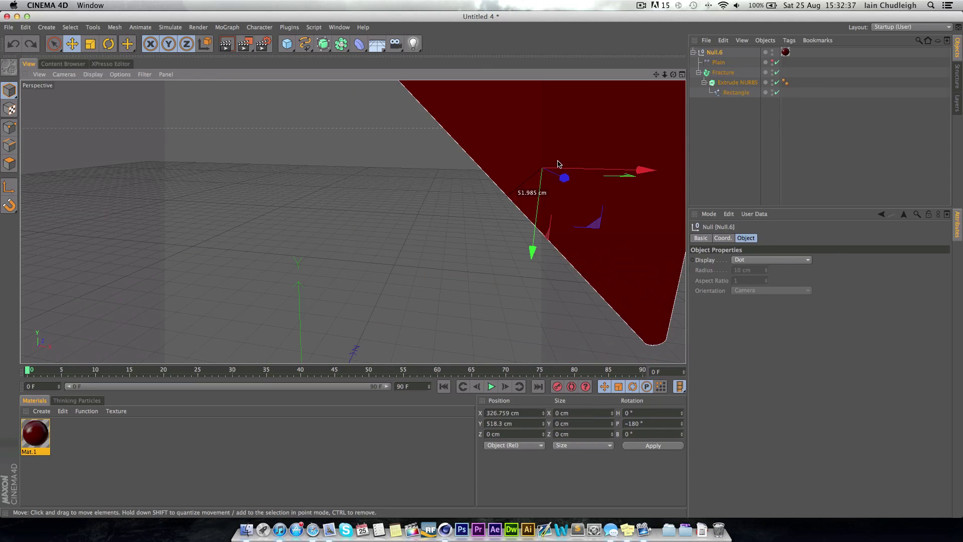
key(ctrl+Tab)
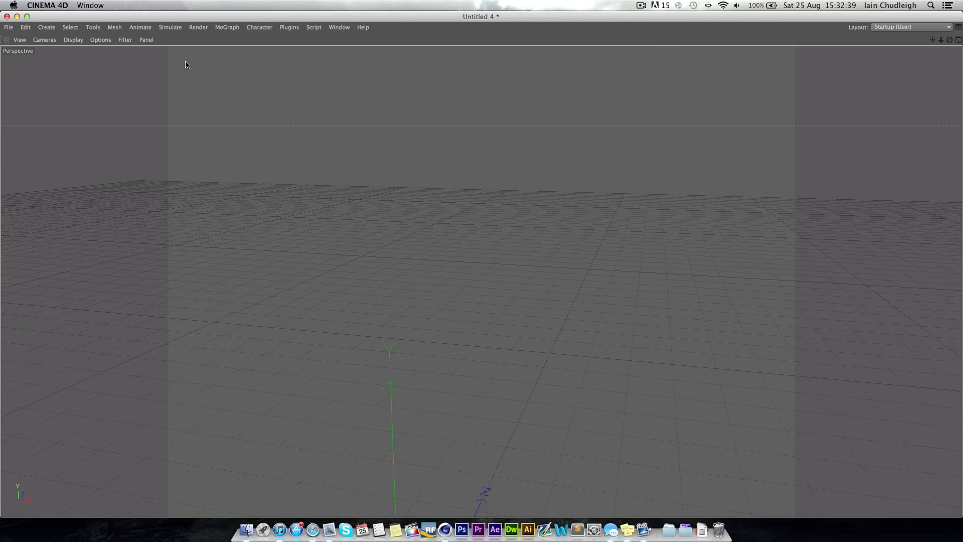
key(ctrl+Tab)
key(super+w)
click(448, 181)
- Collapse the Right 1 cloner and view the scene through the 1-45 camera at frame 17
alt+drag(430, 264, 406, 295)
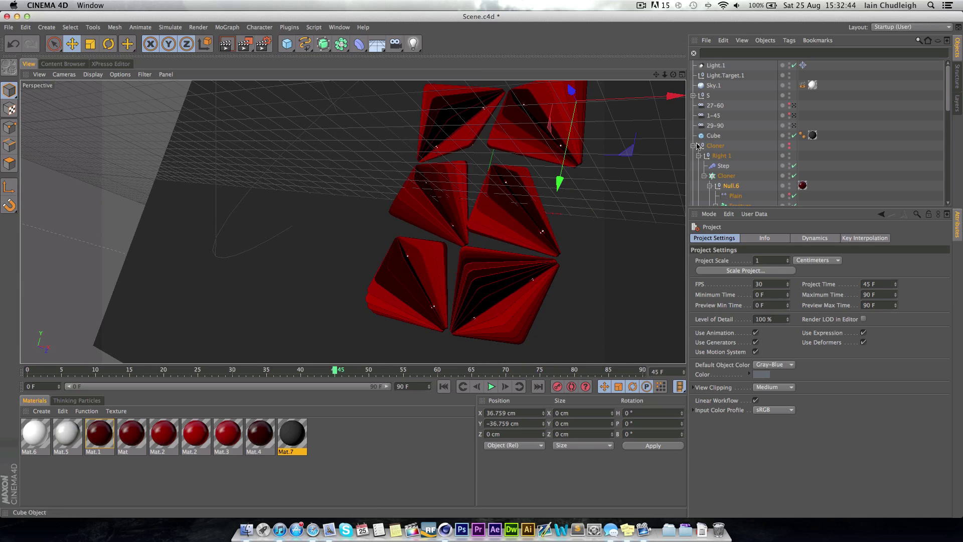
click(703, 175)
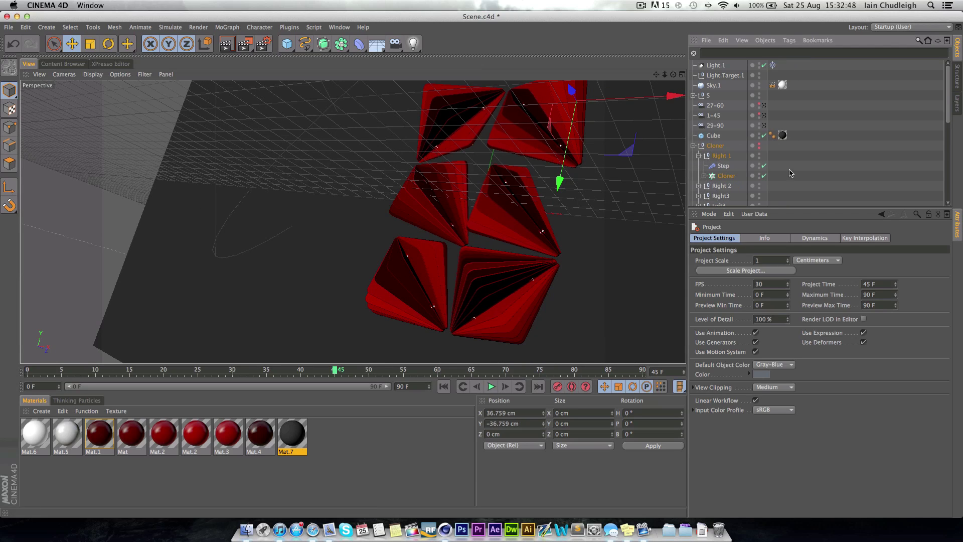
click(764, 116)
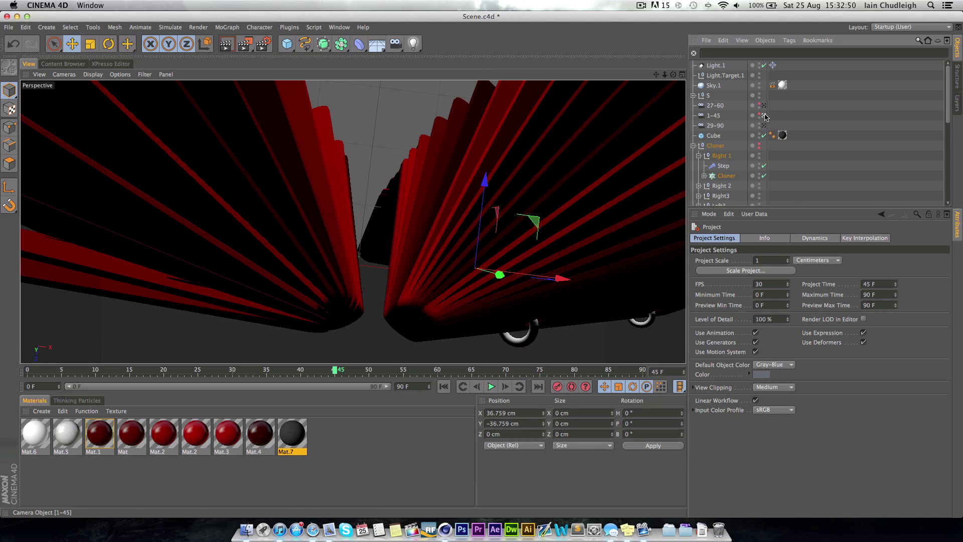
click(143, 374)
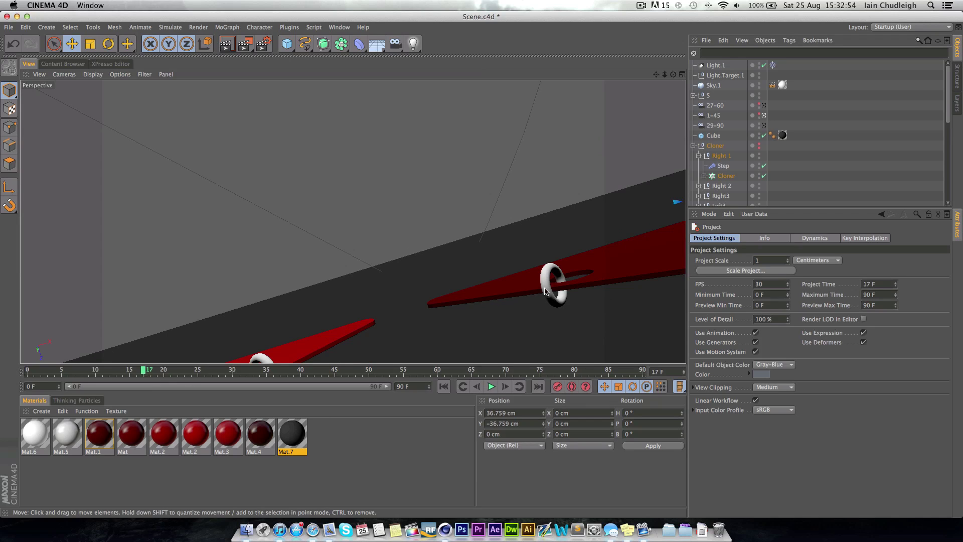
- Leave the 1-45 camera and examine a ring through a triangle's hole up close while scrubbing to frame 41
click(765, 116)
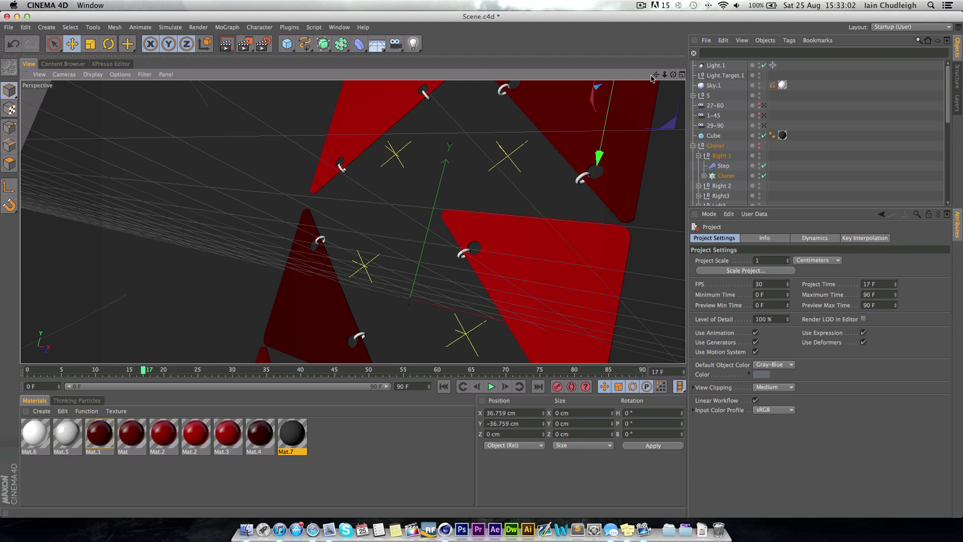
drag(654, 76, 575, 170)
alt+drag(513, 173, 464, 214)
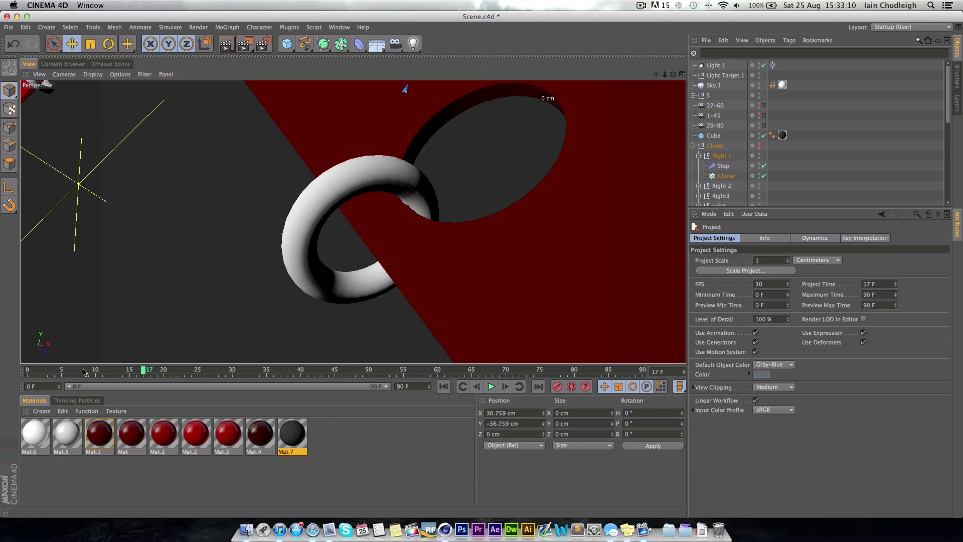
mouse_move(249, 371)
mouse_down()
mouse_move(403, 370)
mouse_move(308, 370)
mouse_up()
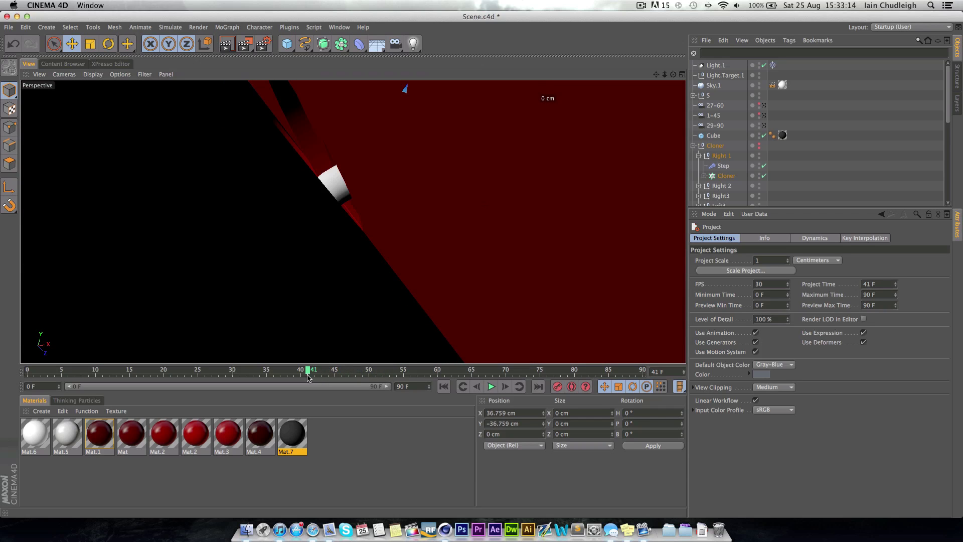
- Review the animation through the 1-45 camera up to frame 36 and through the 27-60 camera up to frame 52
click(764, 118)
drag(136, 373, 274, 372)
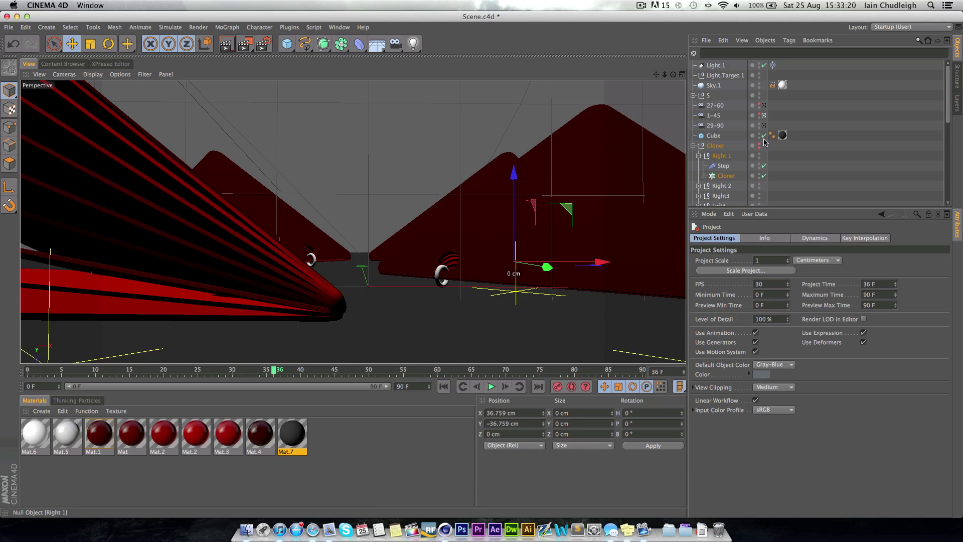
click(764, 105)
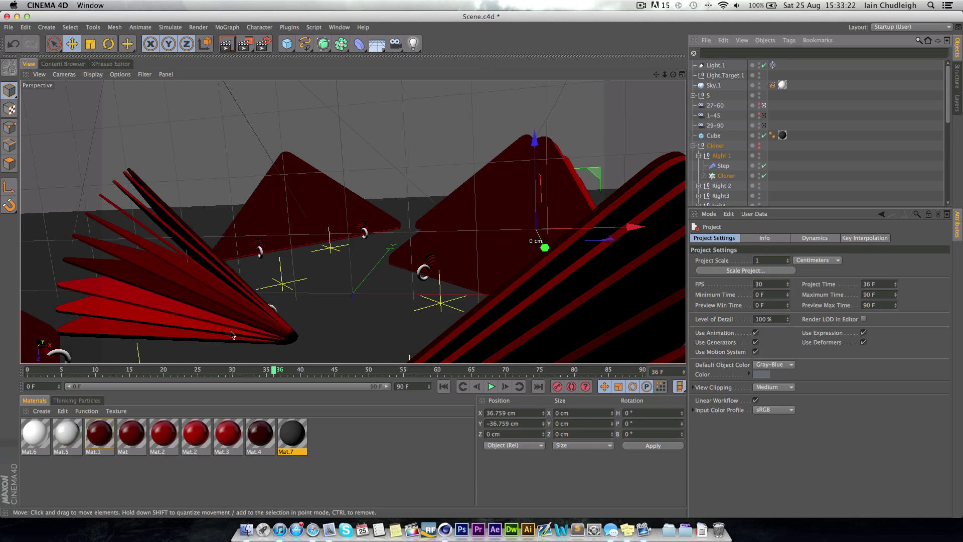
drag(183, 374, 379, 381)
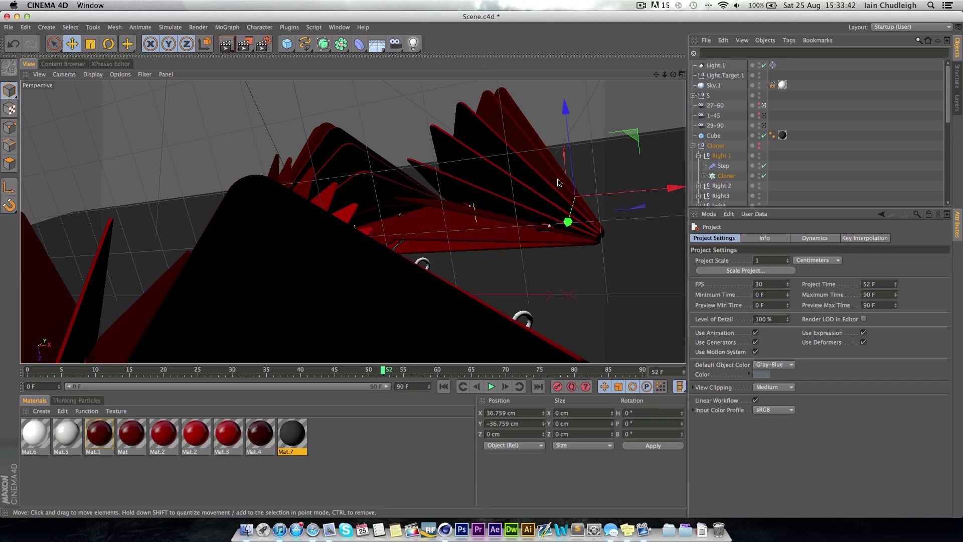
- Switch to the Untitled 3 project, scrub through its triangle unfolding, return to frame 0 and examine the folded triangle from the front
click(351, 27)
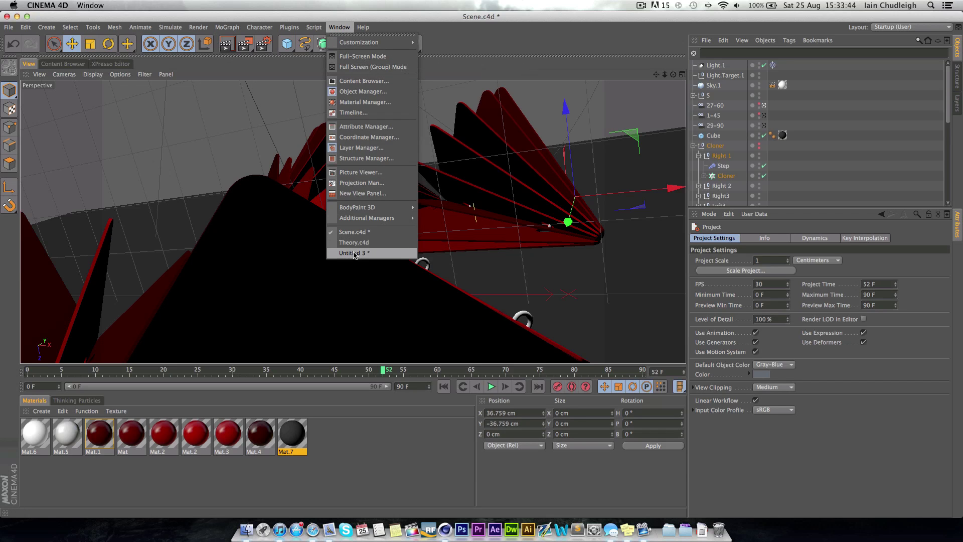
click(355, 252)
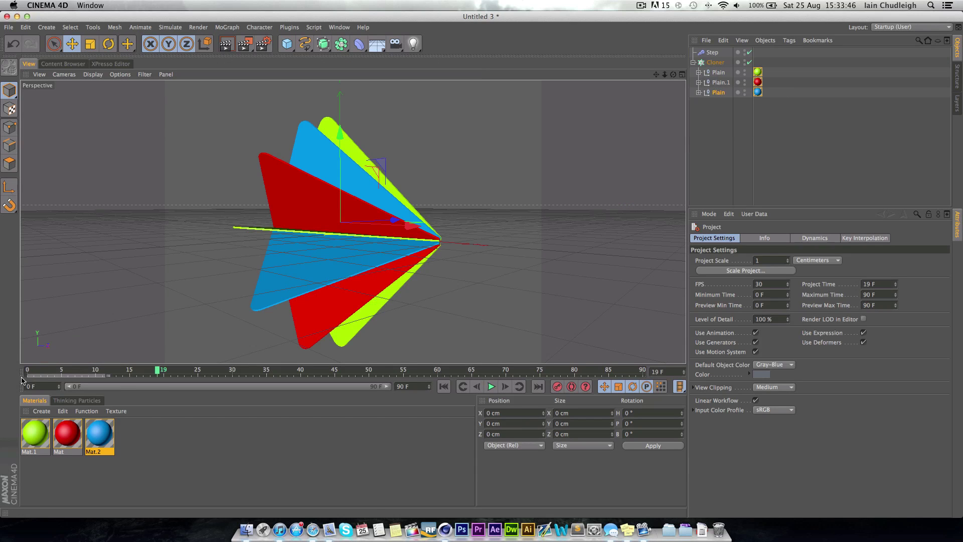
mouse_move(27, 375)
mouse_down()
mouse_move(227, 376)
mouse_move(75, 375)
mouse_move(123, 376)
mouse_up()
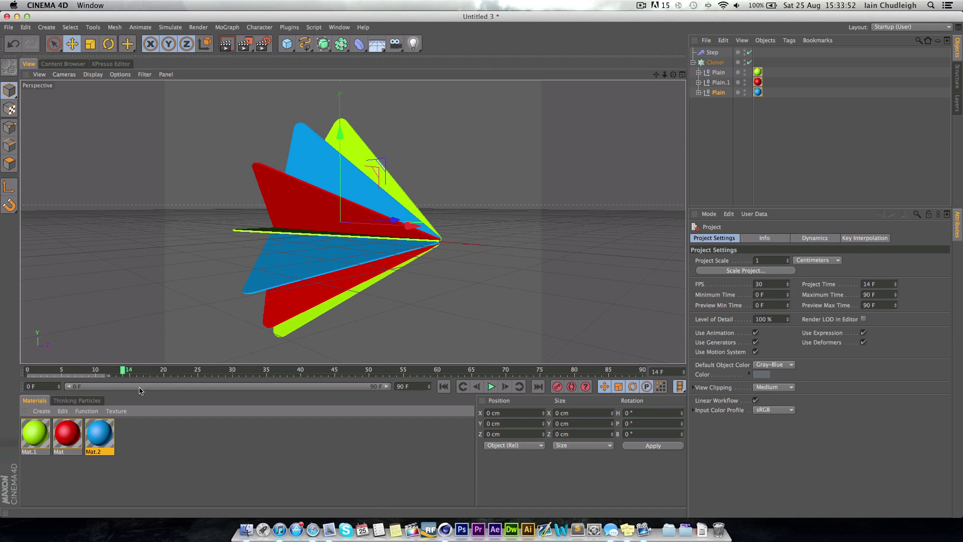
mouse_move(157, 375)
mouse_down()
mouse_move(226, 376)
mouse_move(63, 377)
mouse_move(181, 386)
mouse_move(220, 376)
mouse_move(119, 374)
mouse_move(385, 370)
mouse_move(28, 370)
mouse_up()
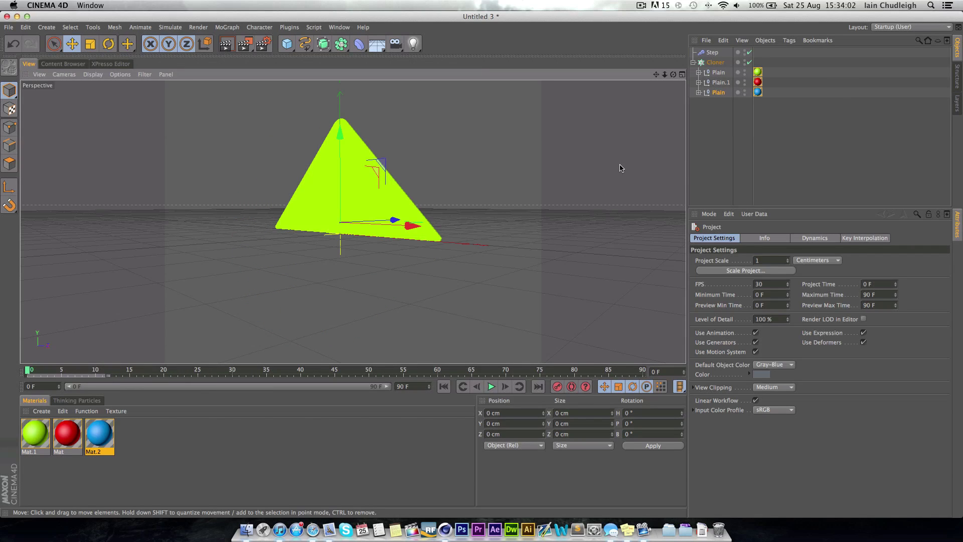
mouse_move(370, 185)
alt+right_down()
mouse_move(426, 185)
mouse_move(391, 186)
alt+right_up()
drag(330, 189, 396, 179)
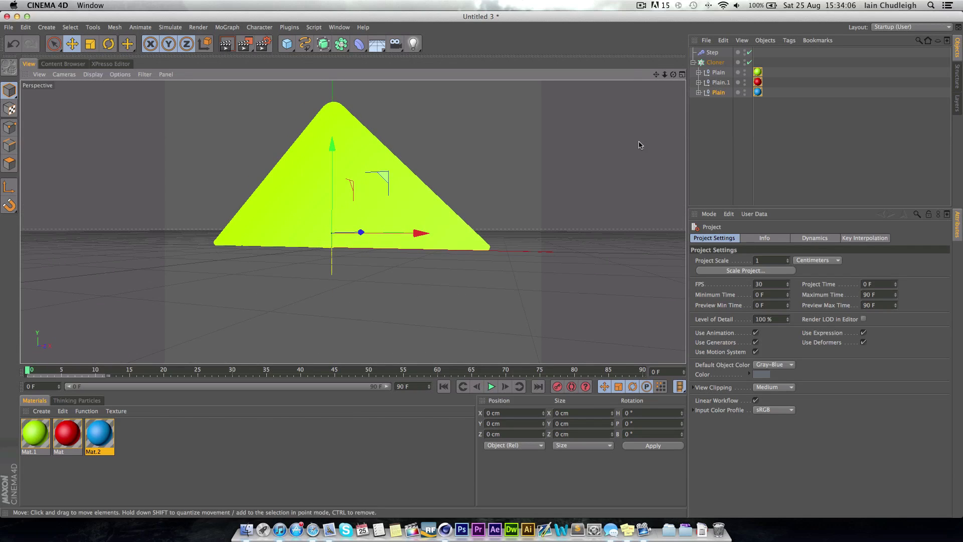